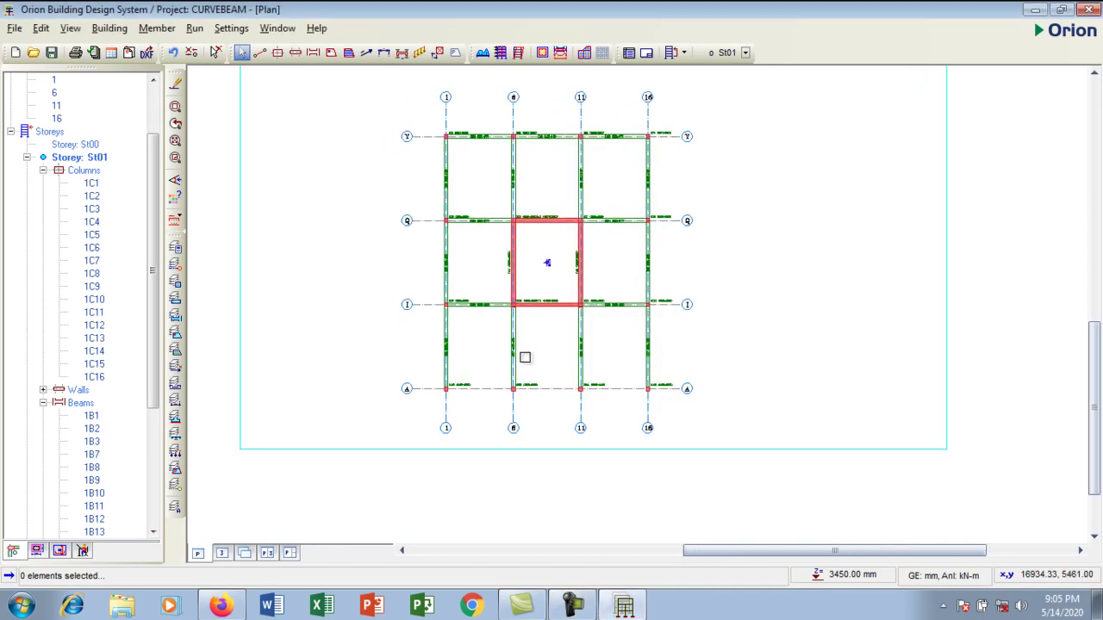
Step: Start new beam 1B43 at 225 mm wide with a 450 mm h-Bot, zoomed near column 1C16
middle_click_drag(501, 380, 488, 374)
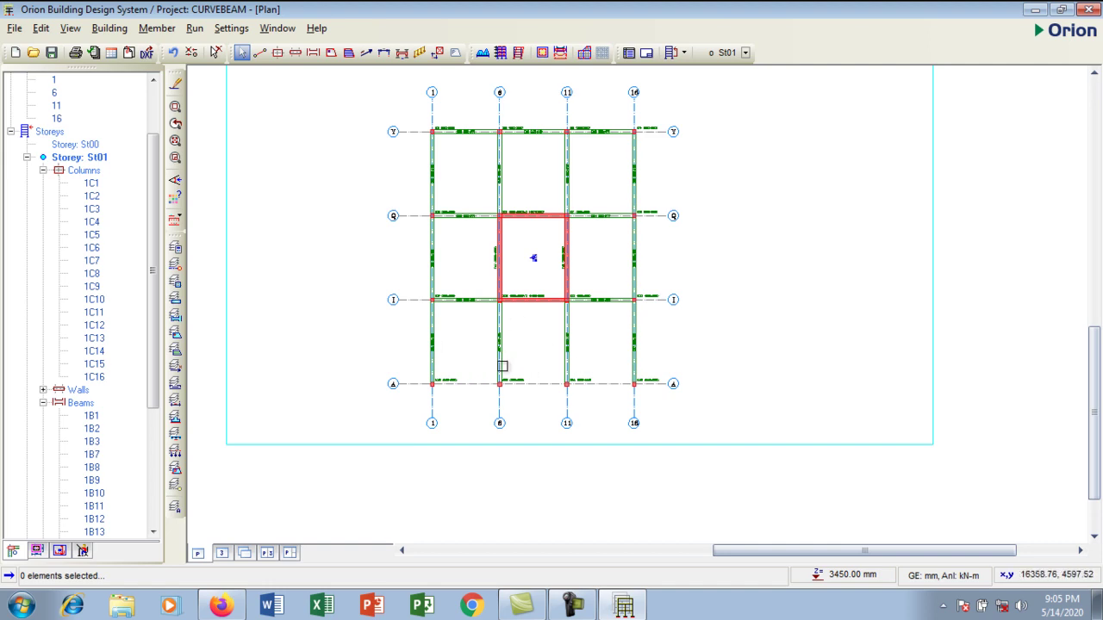
mouse_move(468, 385)
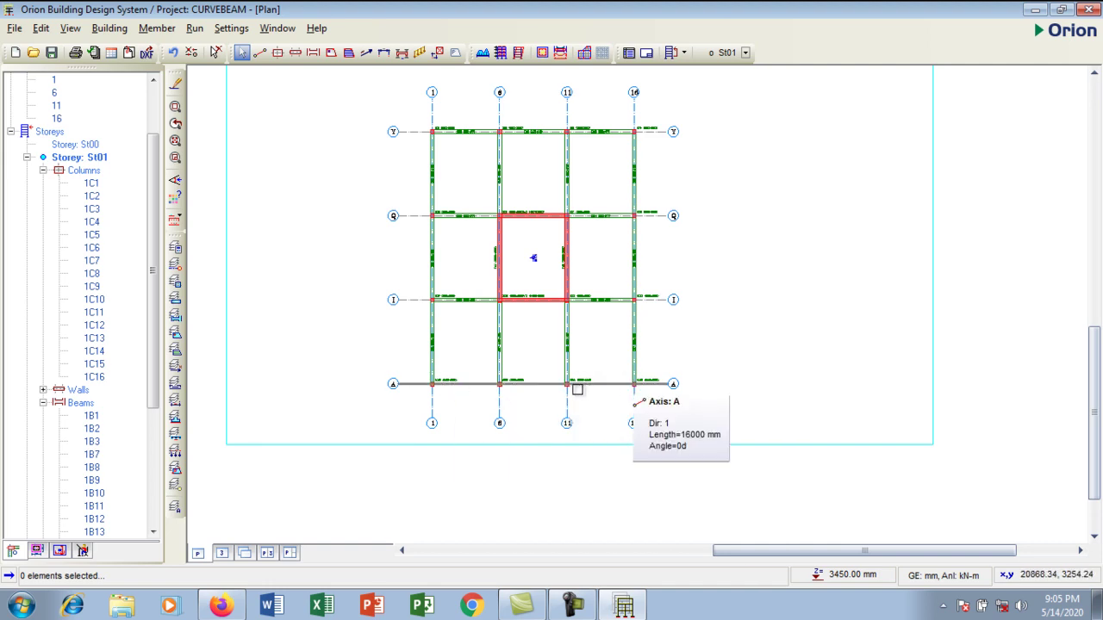
mouse_move(514, 387)
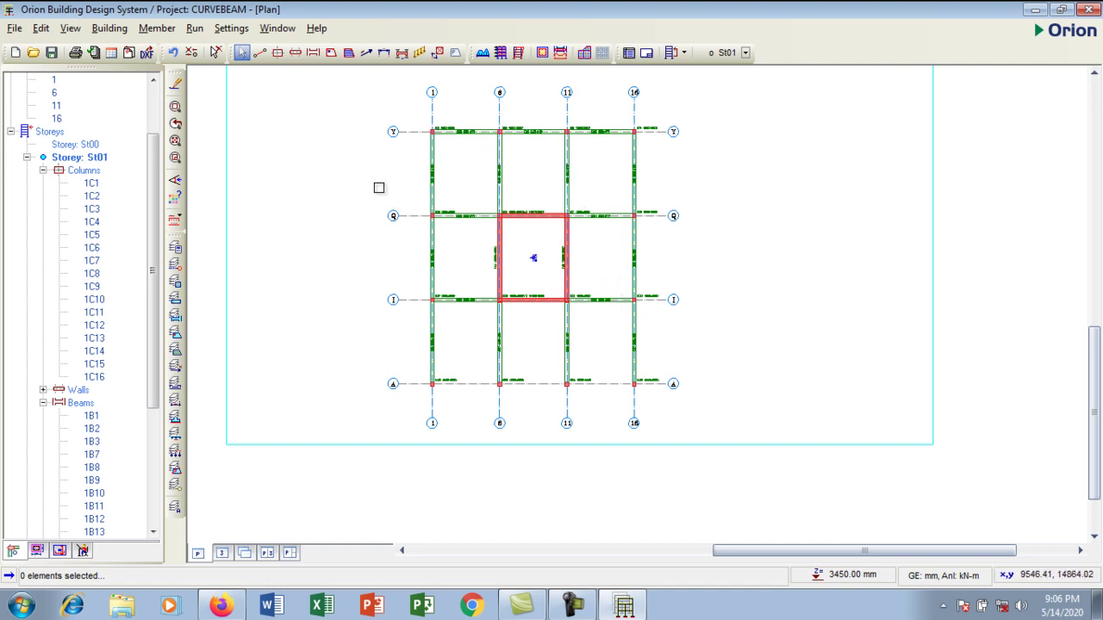
left_click(313, 53)
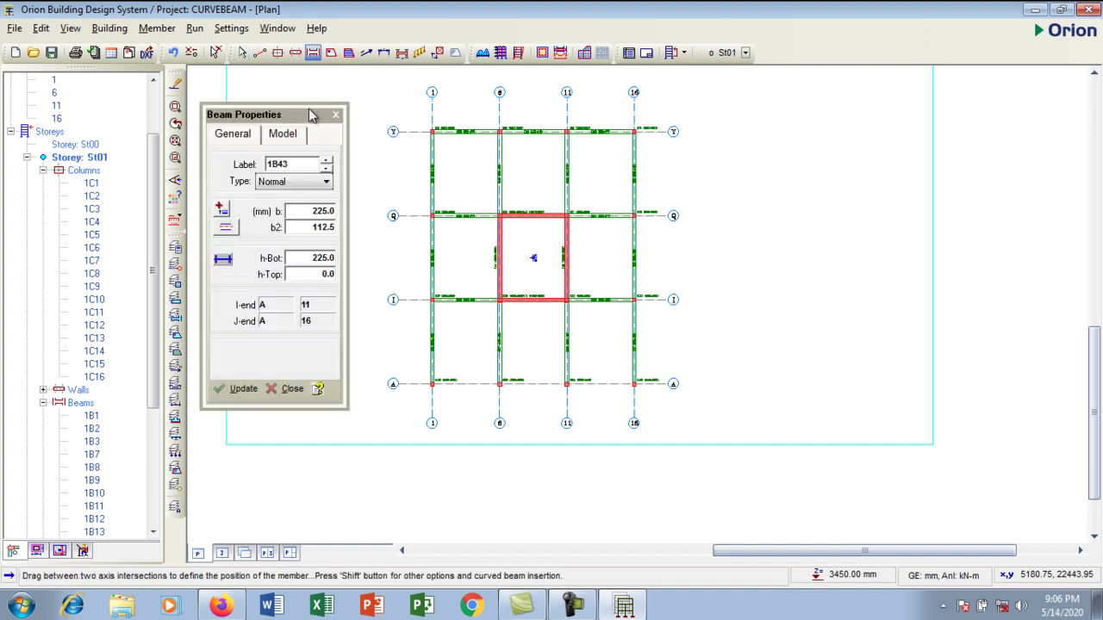
left_click_drag(308, 117, 295, 107)
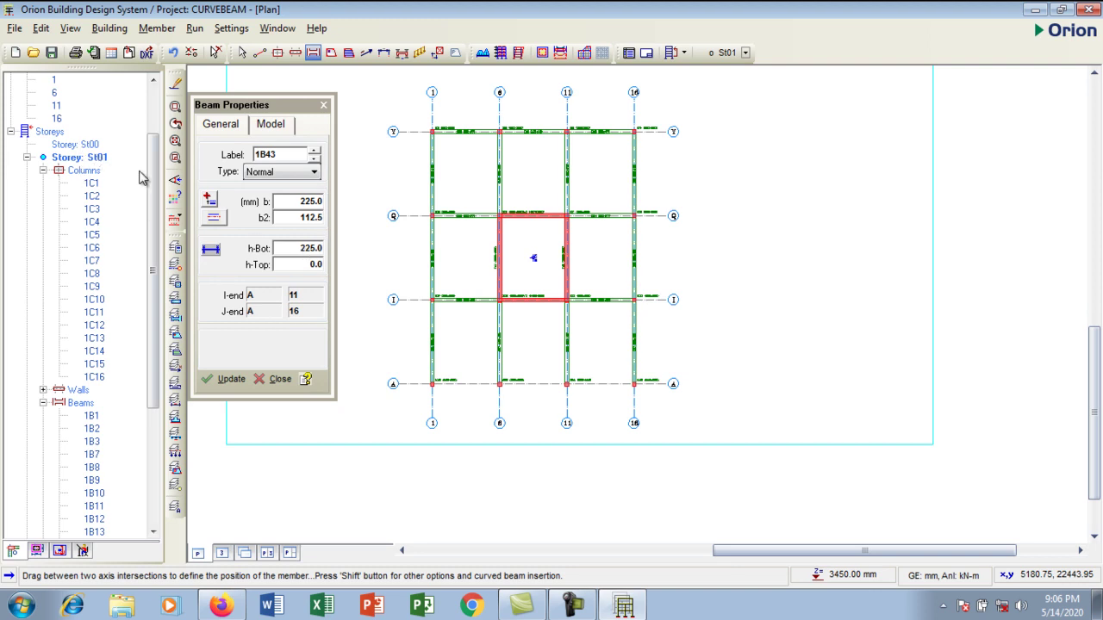
double_click(313, 249)
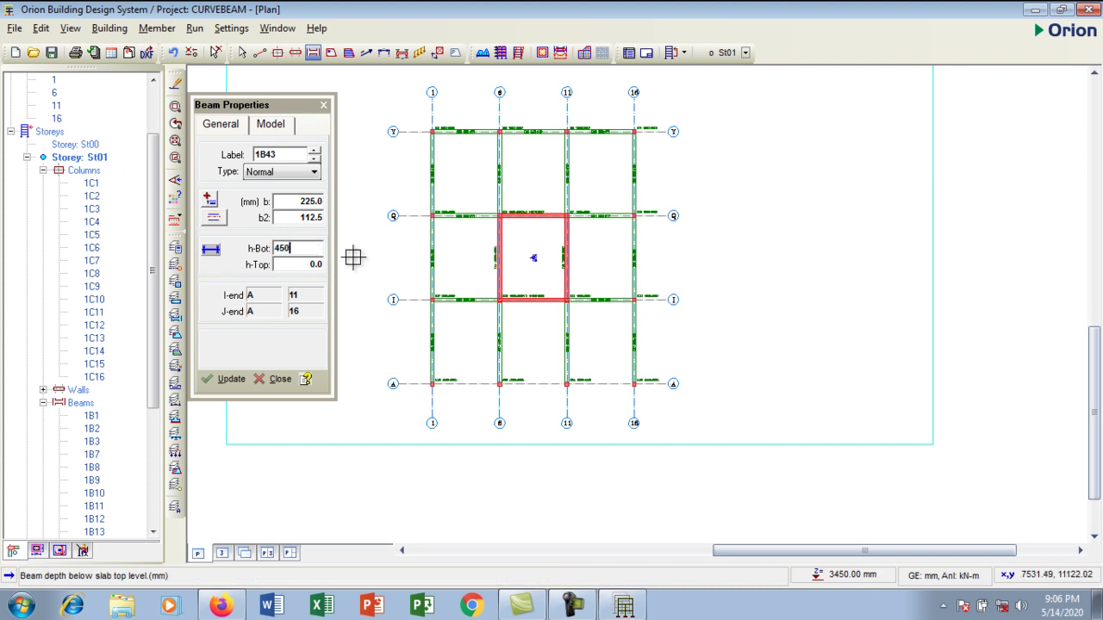
left_click(452, 369)
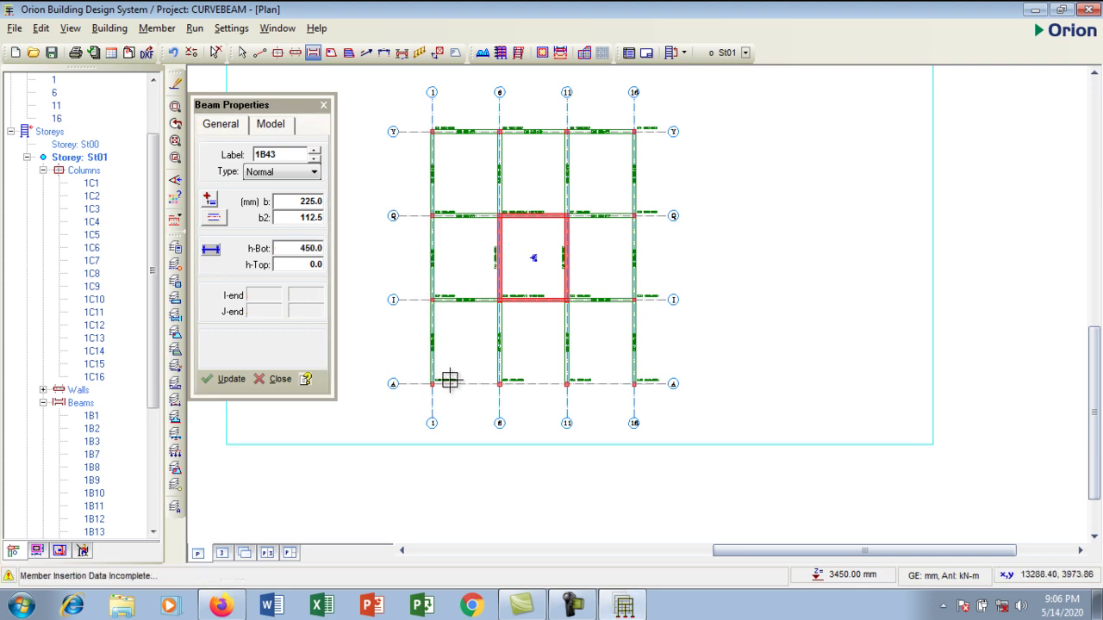
scroll(452, 368, "up", 2)
scroll(438, 386, "up", 2)
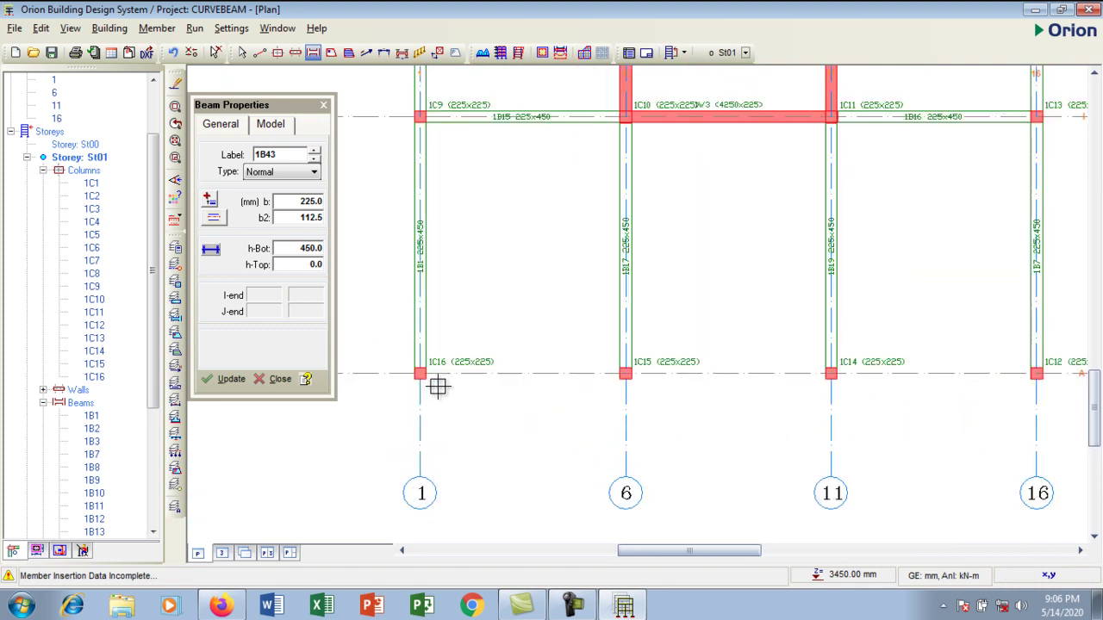
scroll(438, 386, "up", 1)
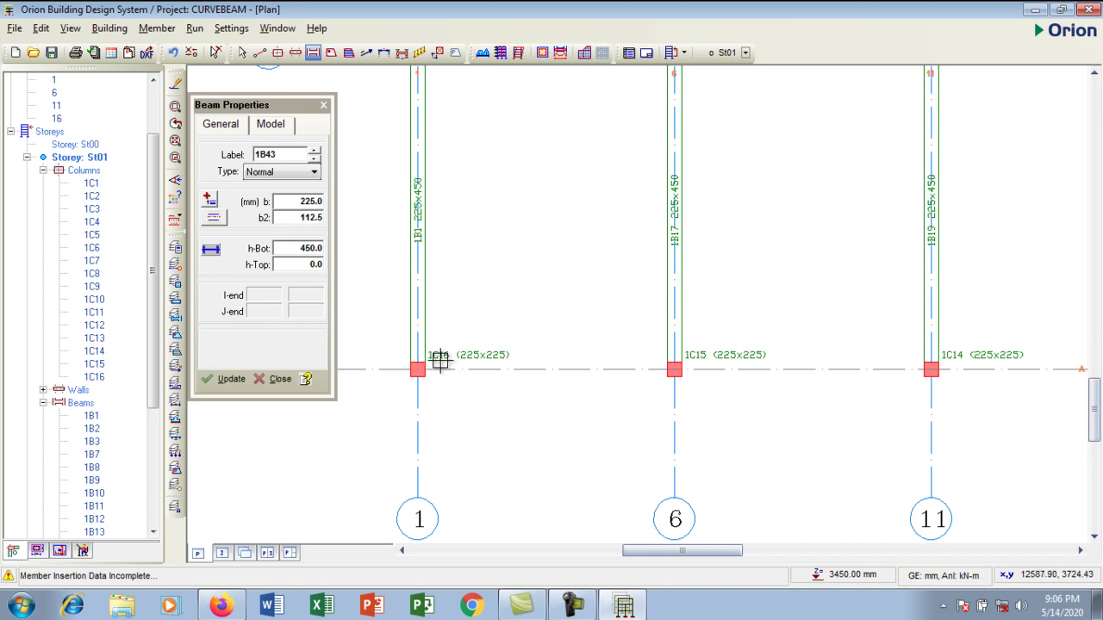
scroll(422, 371, "up", 1)
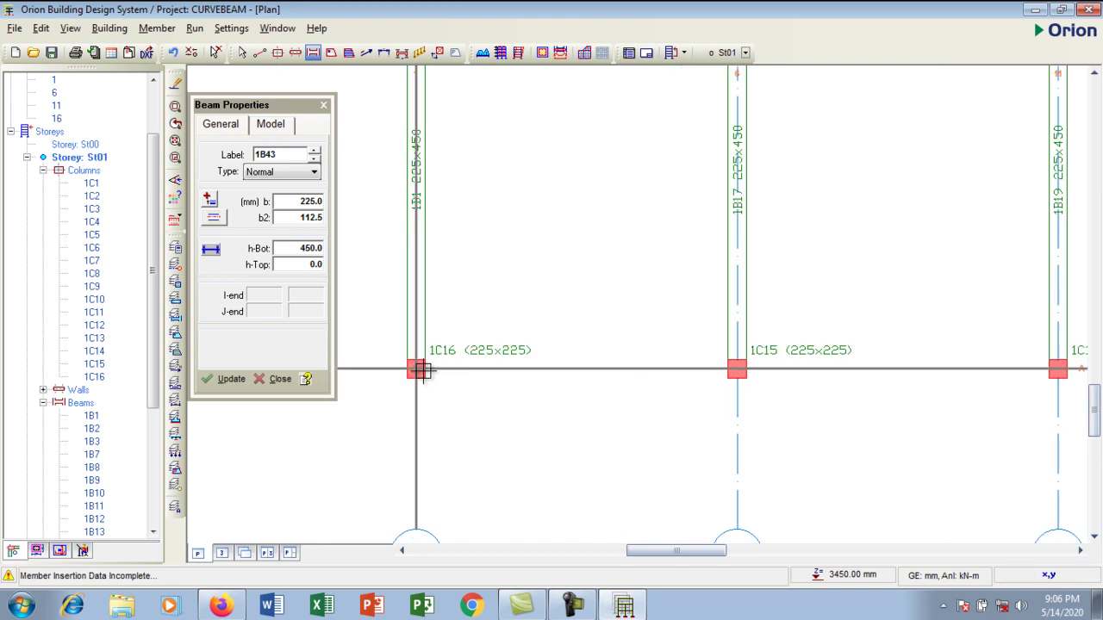
Step: Draw a beam from column 1C16 to 1C15 along axis A and bring up its curved-beam insertion options
left_click_drag(416, 370, 613, 401)
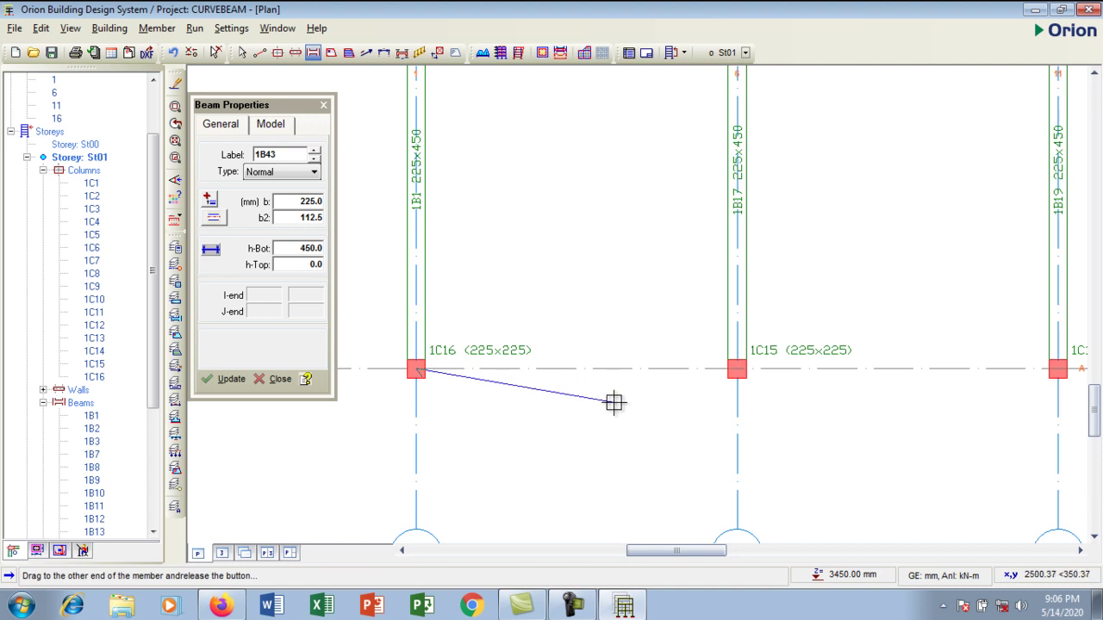
mouse_move(613, 402)
left_mouse_down()
mouse_move(698, 402)
mouse_move(753, 374)
mouse_move(739, 369)
left_mouse_up()
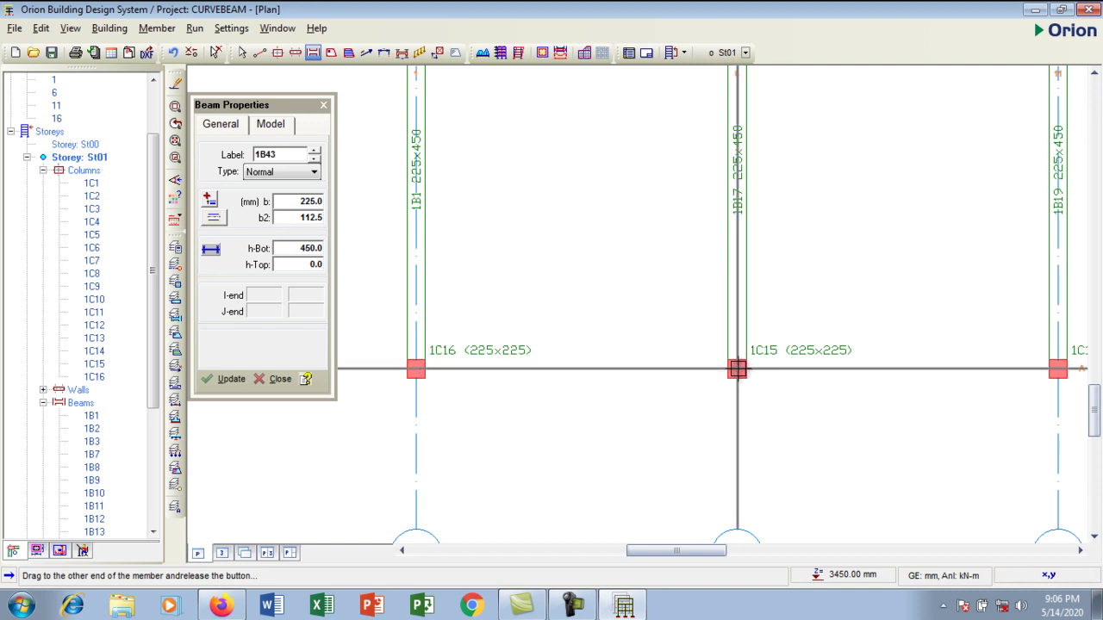
left_click(737, 370)
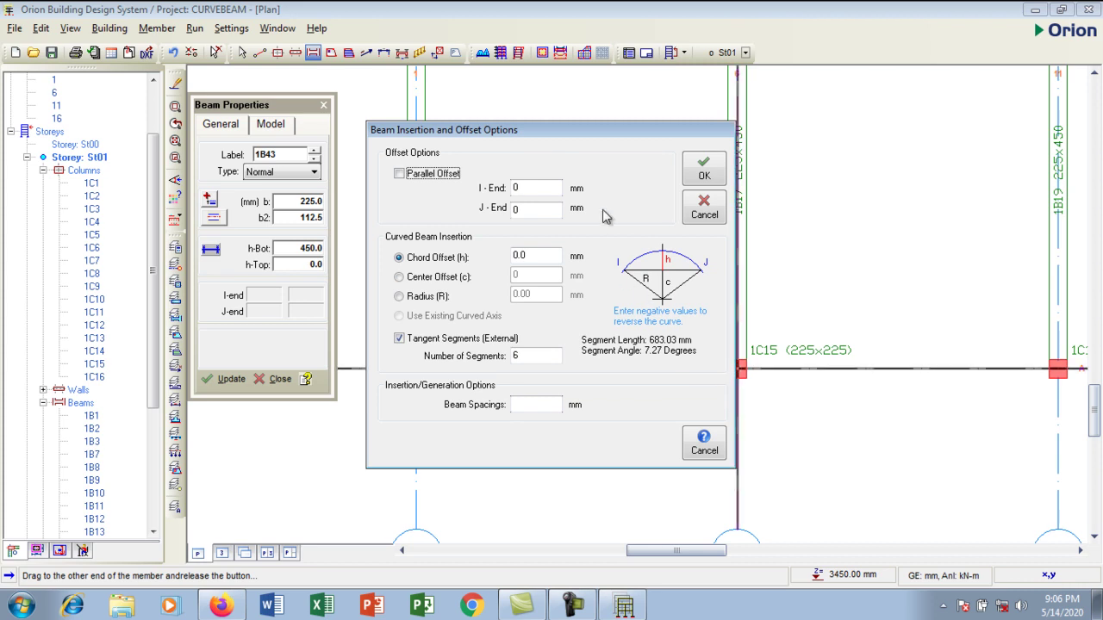
left_click_drag(556, 138, 604, 148)
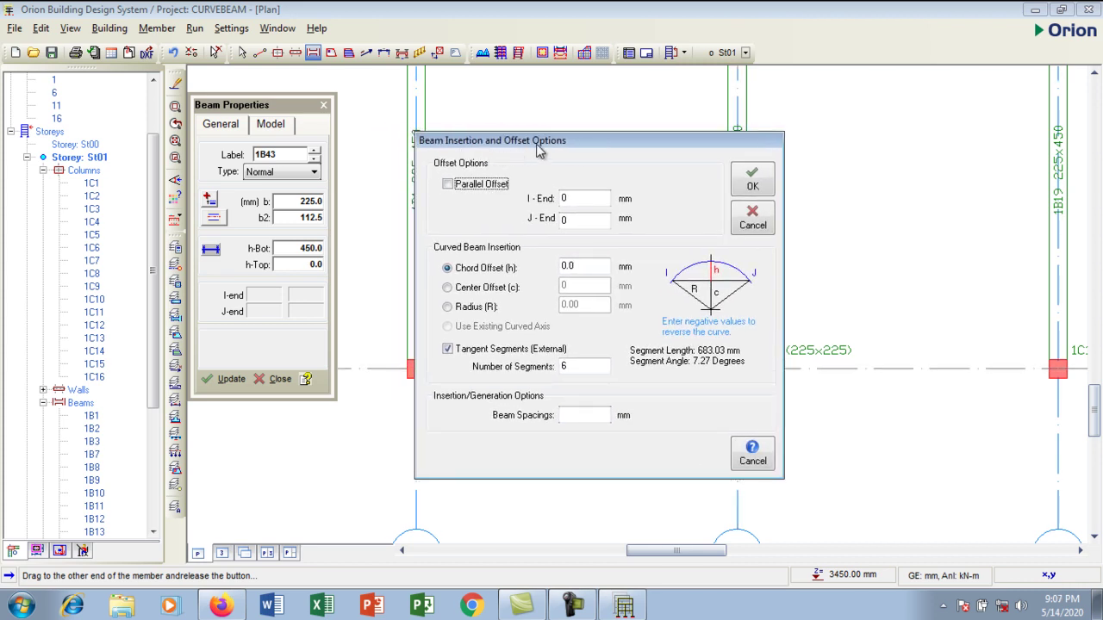
left_click_drag(599, 146, 798, 98)
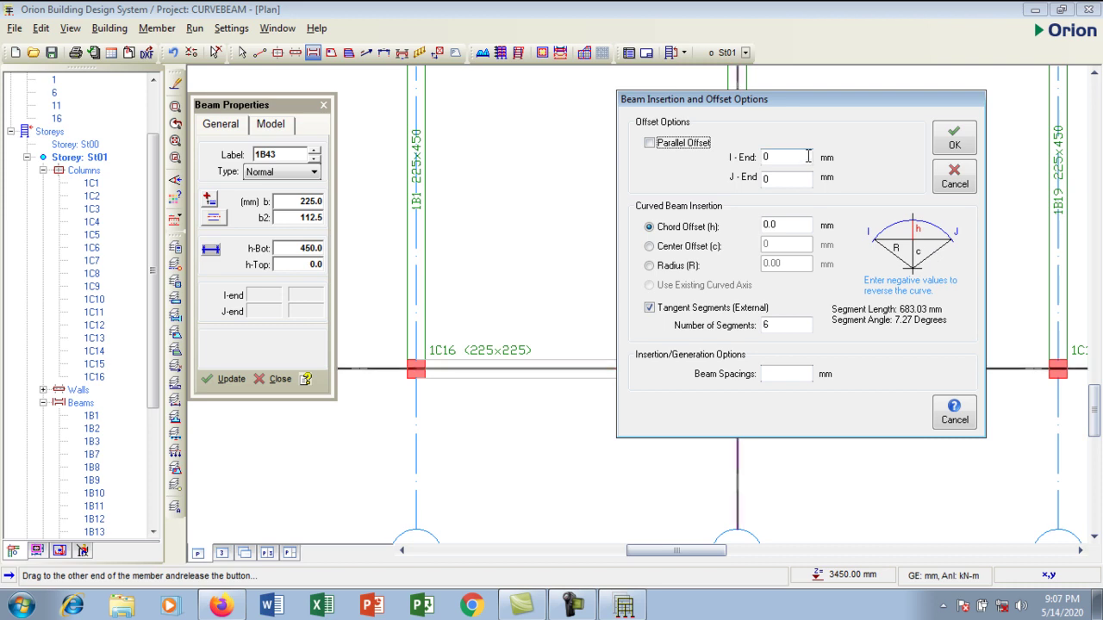
left_click_drag(780, 108, 800, 110)
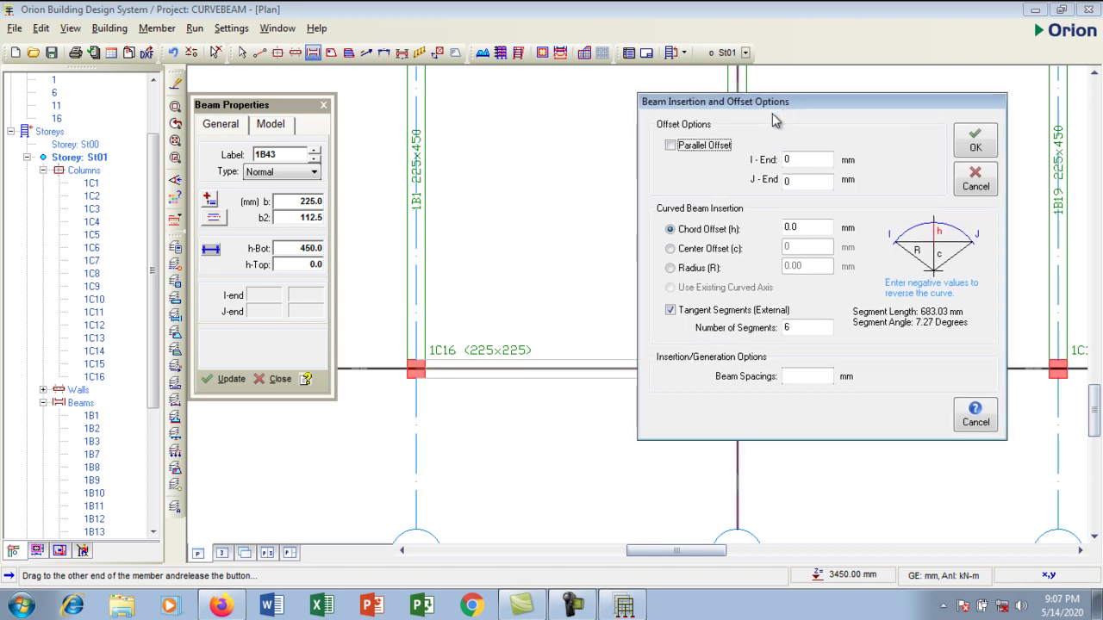
left_click_drag(798, 112, 806, 113)
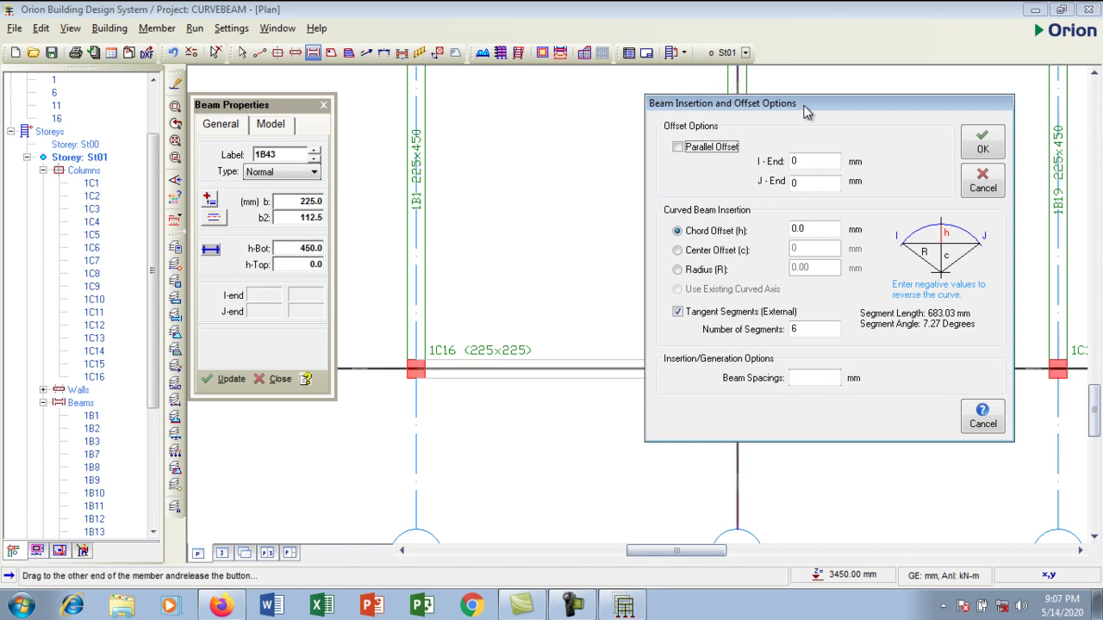
left_click_drag(805, 112, 795, 109)
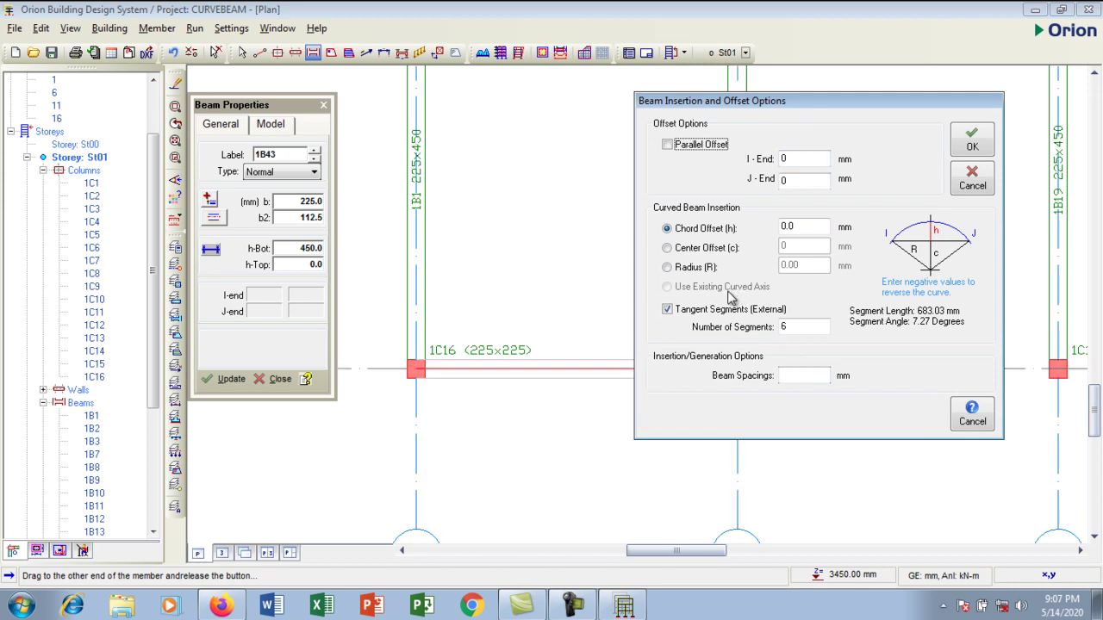
left_click_drag(794, 107, 798, 95)
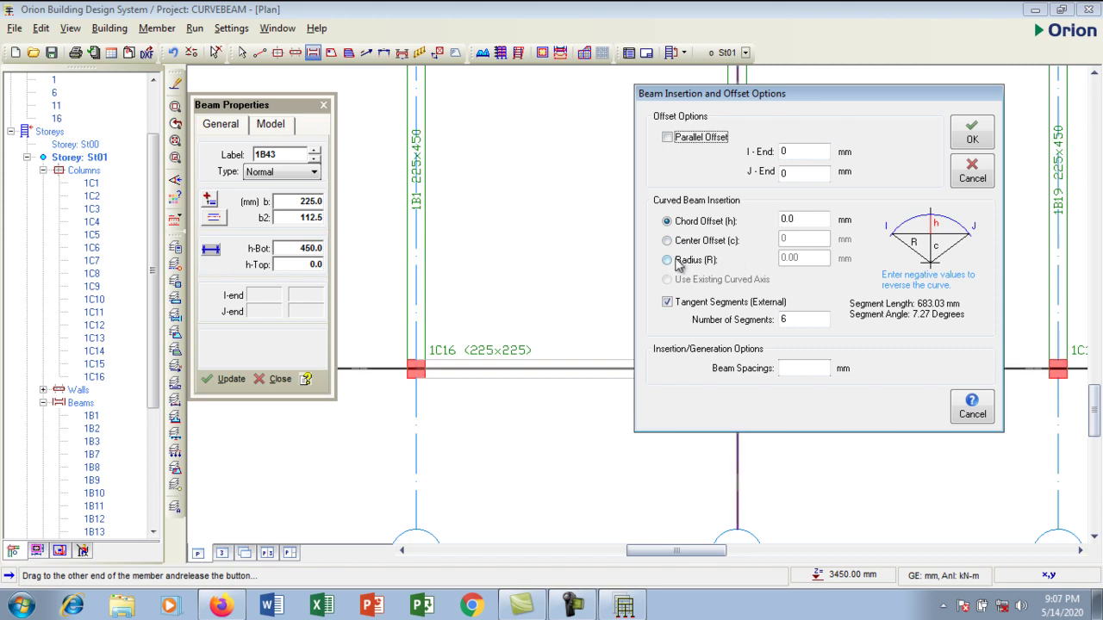
Step: Define the curve by Radius (R) and enter 5000, starting to add a minus sign
left_click(668, 262)
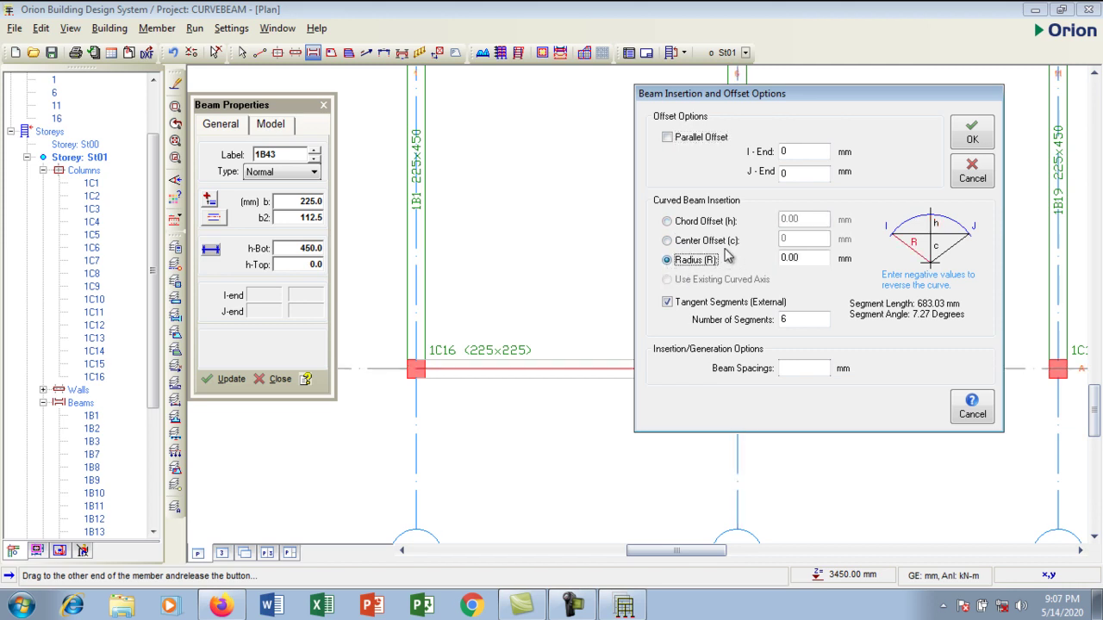
left_click_drag(799, 261, 778, 266)
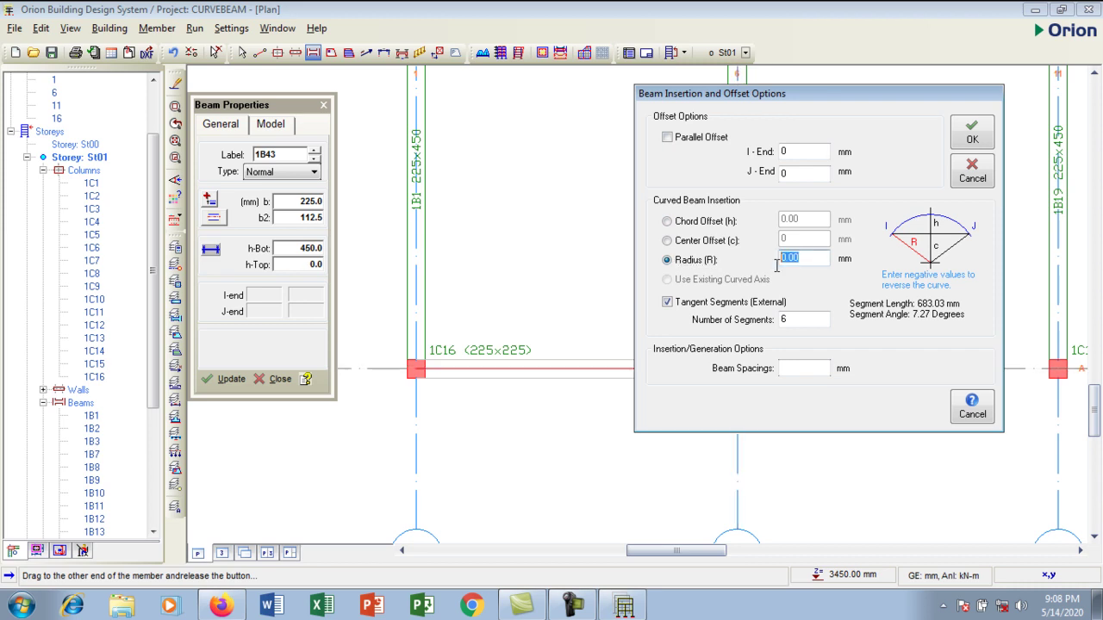
type("5000")
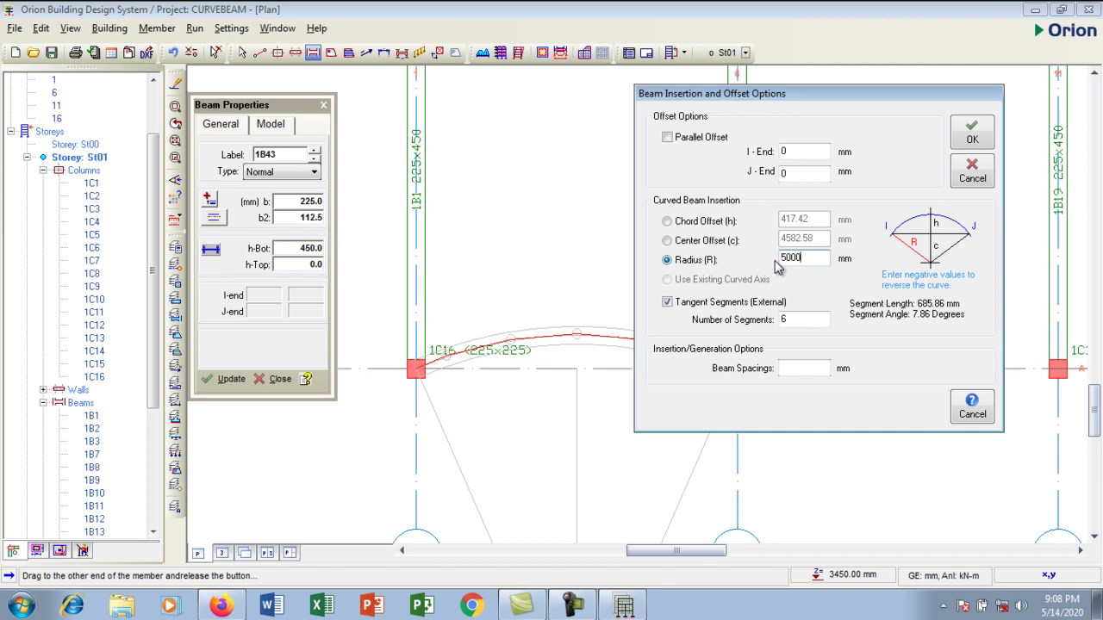
left_click_drag(801, 103, 988, 130)
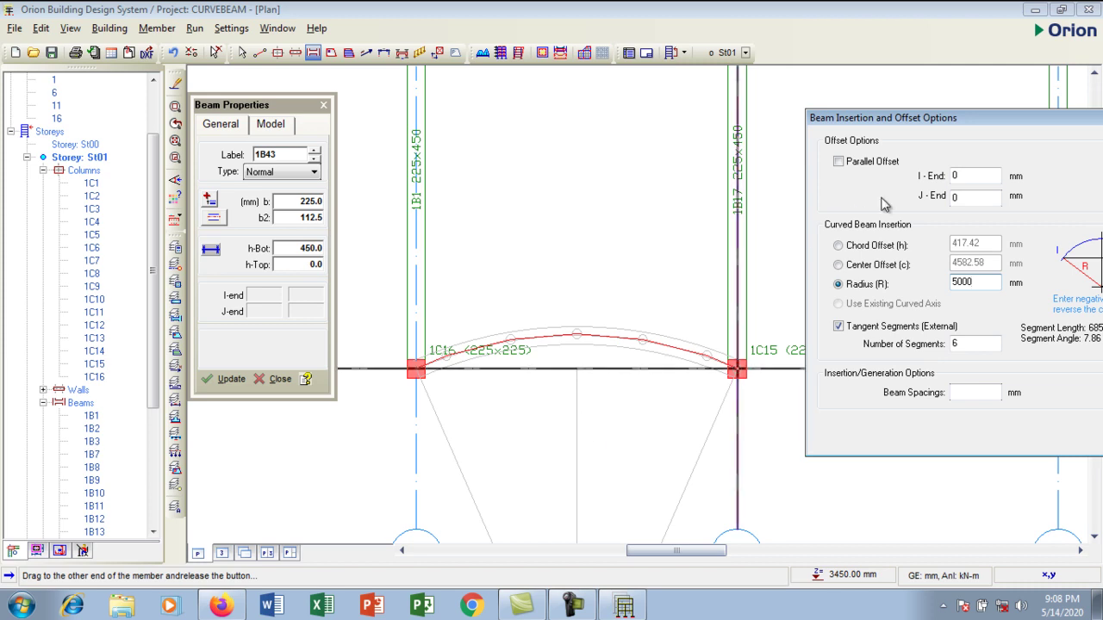
left_click_drag(966, 121, 937, 116)
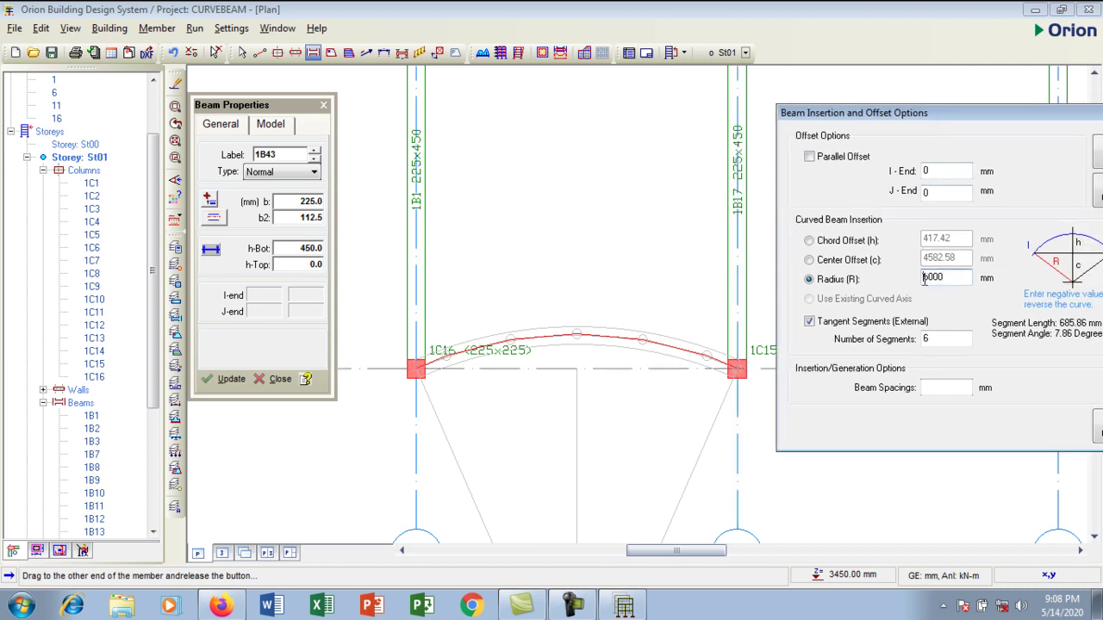
type("-")
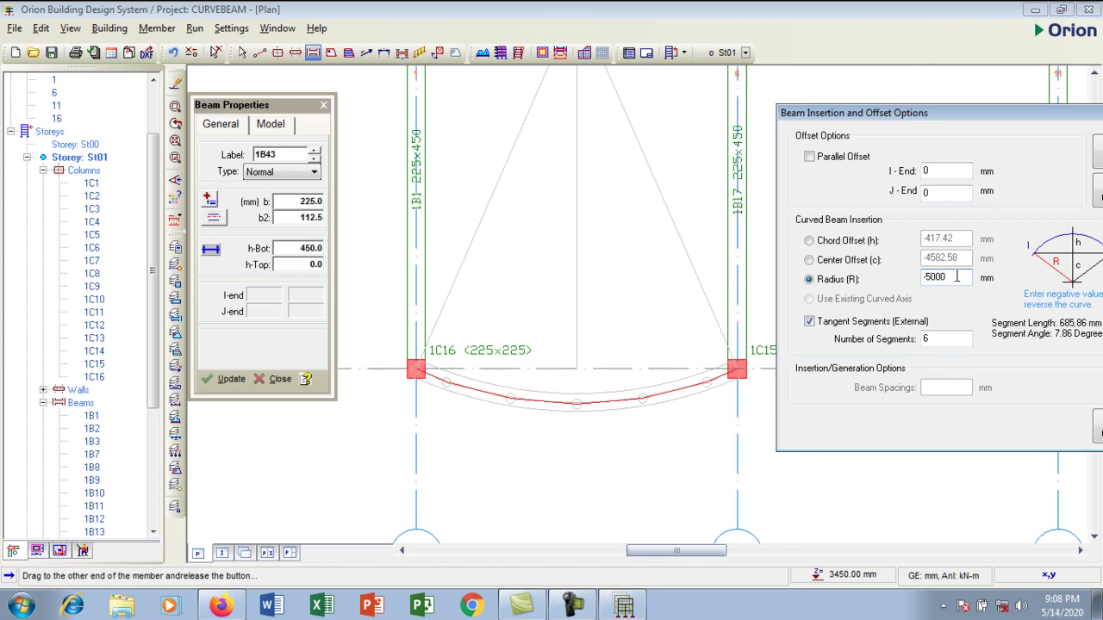
Step: Make the radius -5000 mm so the arc bows below axis A, then select Number of Segments
left_click_drag(947, 114, 921, 113)
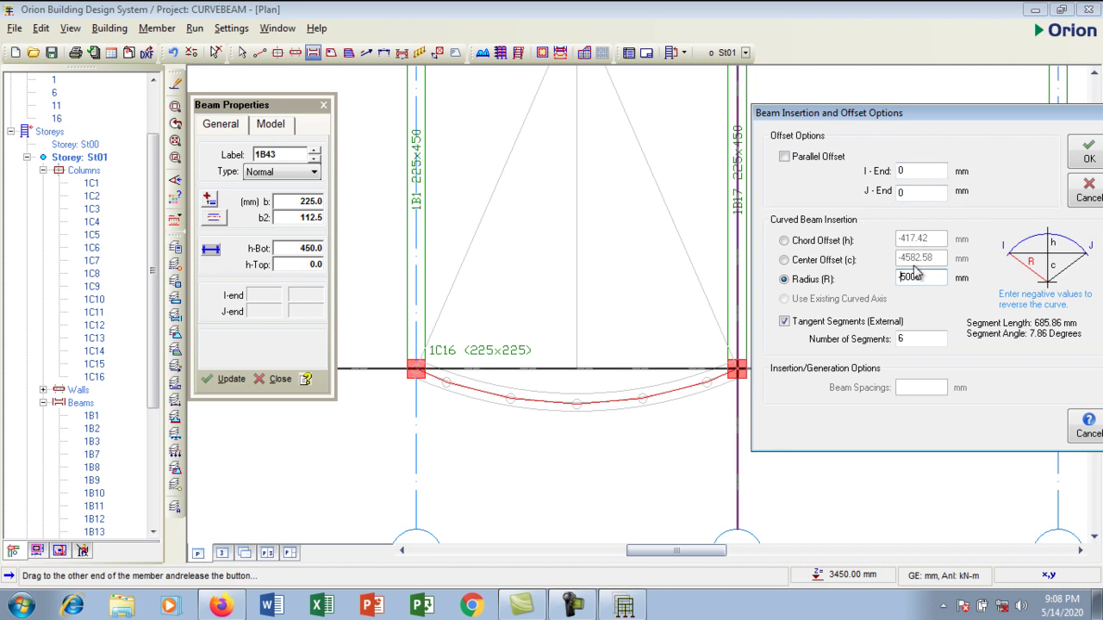
type("-")
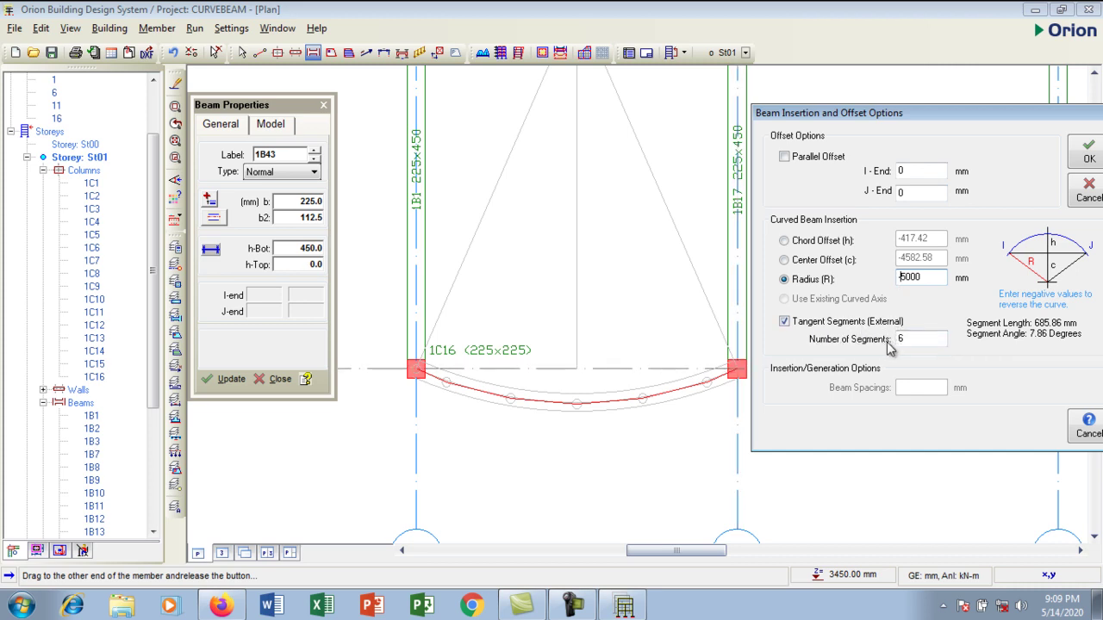
left_click_drag(905, 339, 894, 342)
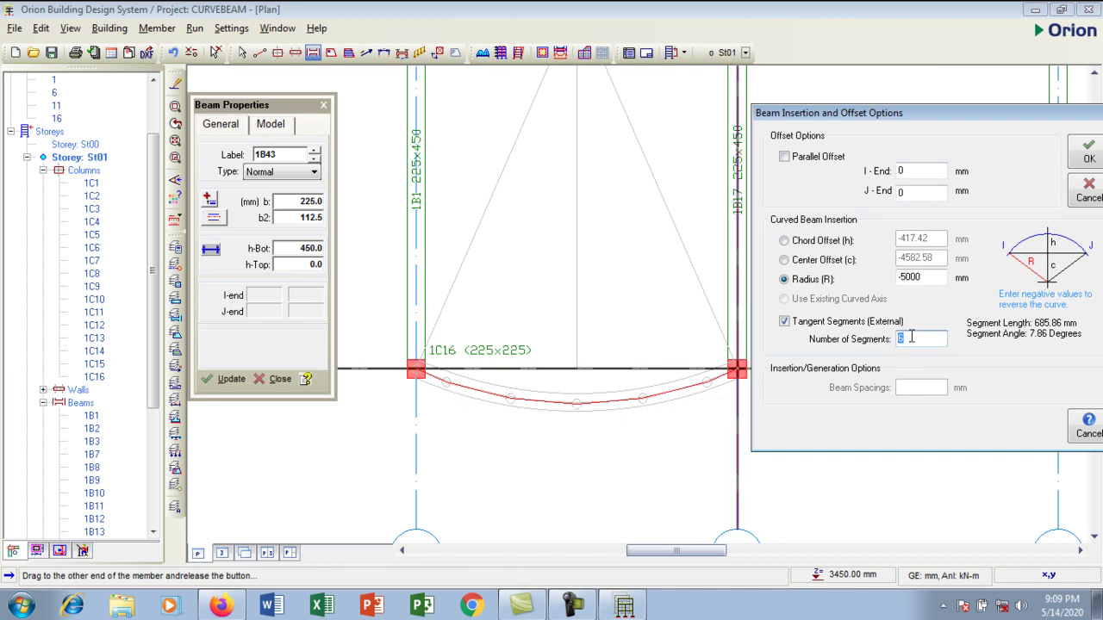
Step: Change the number of tangent segments to 15, giving 274.34 mm segments at 3.14 degrees
type("0")
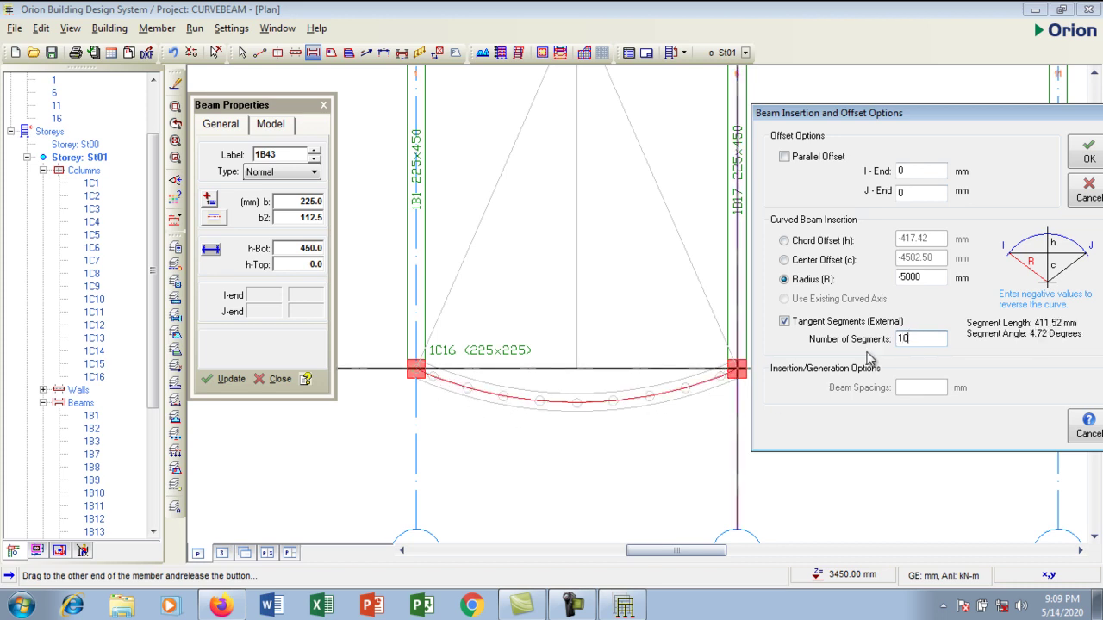
type("15")
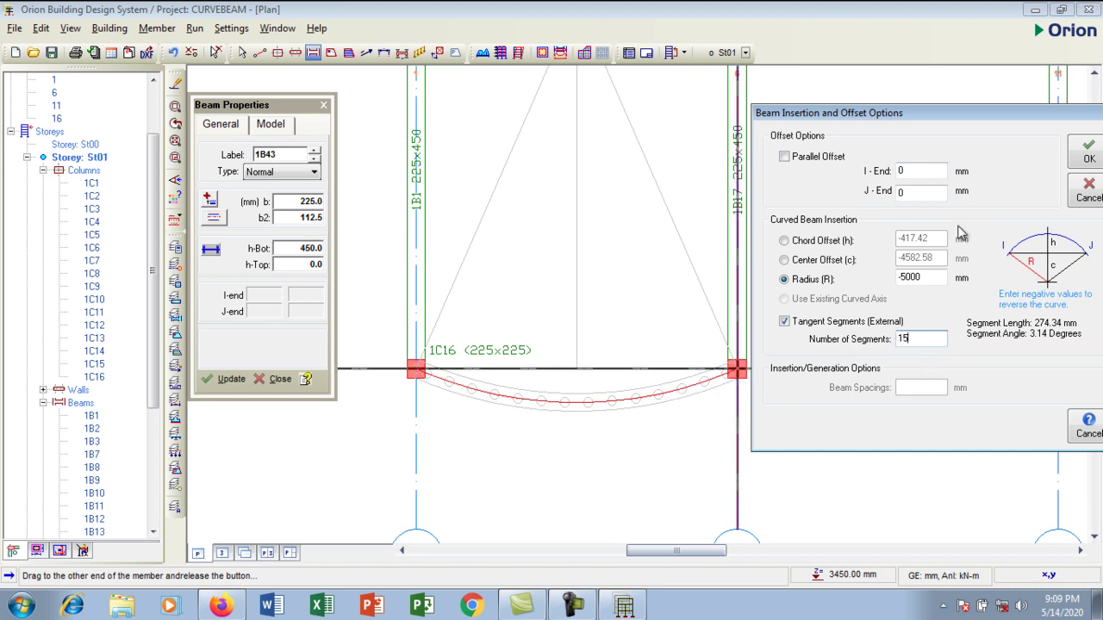
left_click_drag(973, 117, 712, 100)
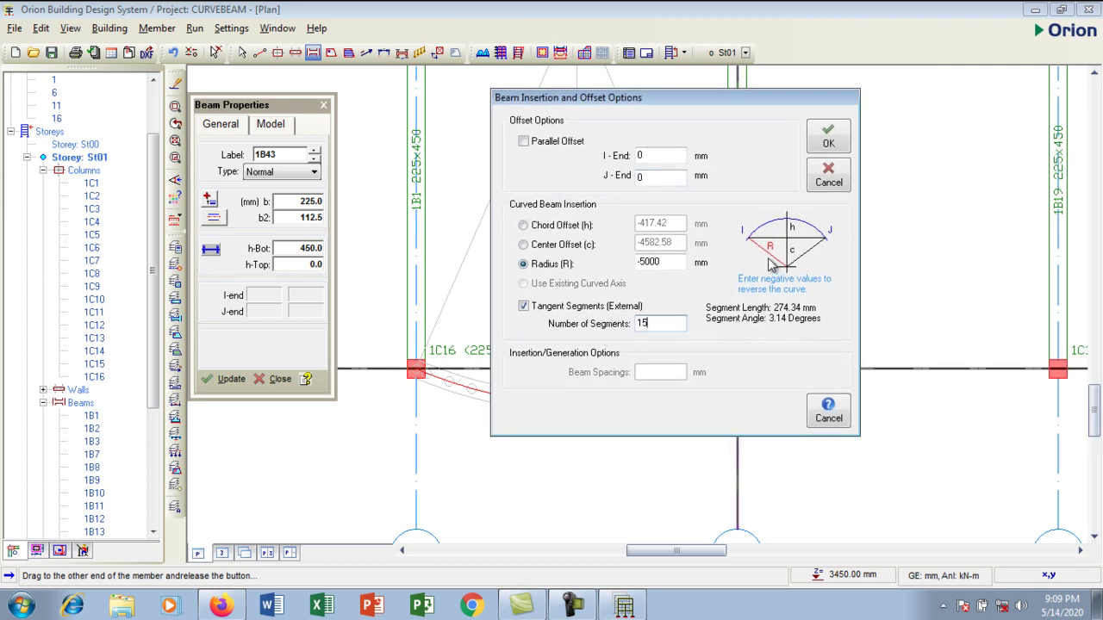
left_click_drag(685, 99, 883, 107)
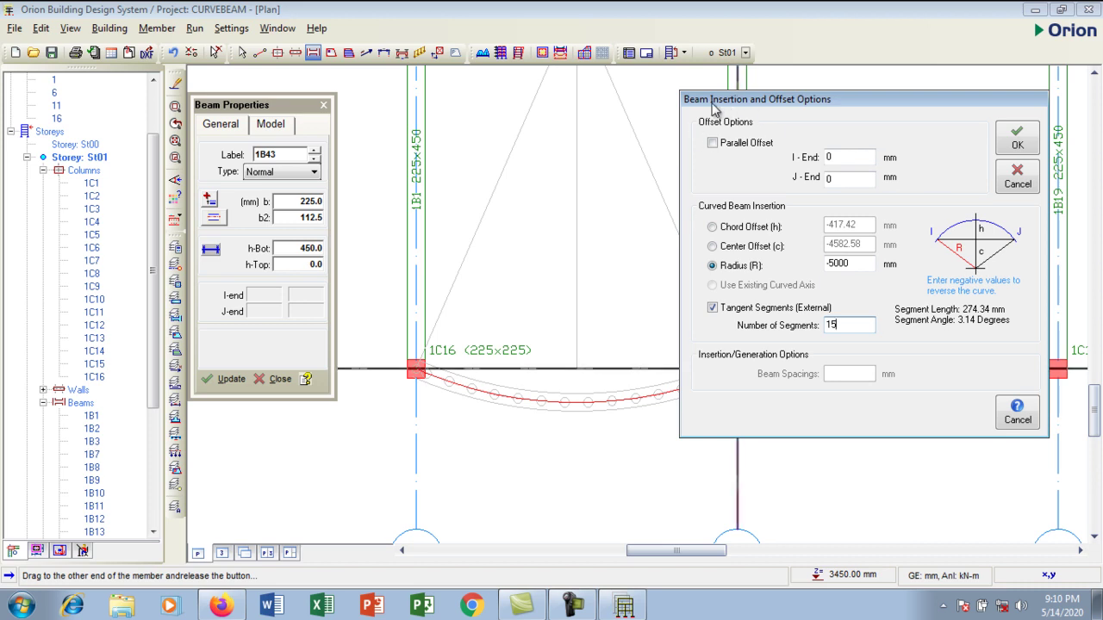
left_click_drag(907, 108, 848, 93)
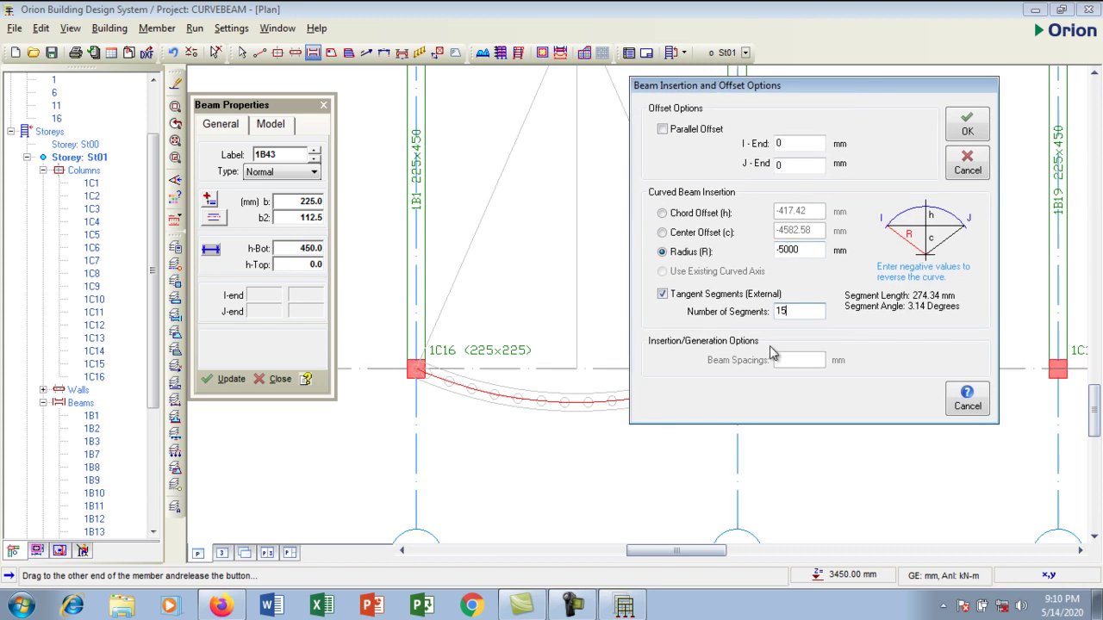
Step: Insert curved beam 1B43 between 1C16 and 1C15, then frame grids 1 to 16 along axis A
left_click(967, 131)
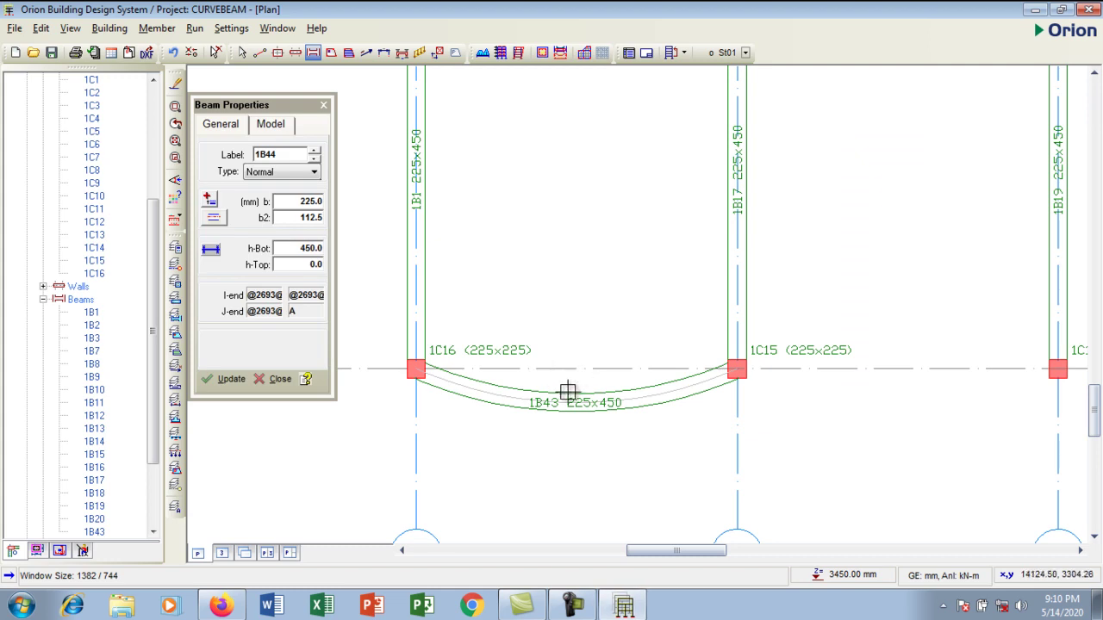
middle_click_drag(596, 402, 530, 356)
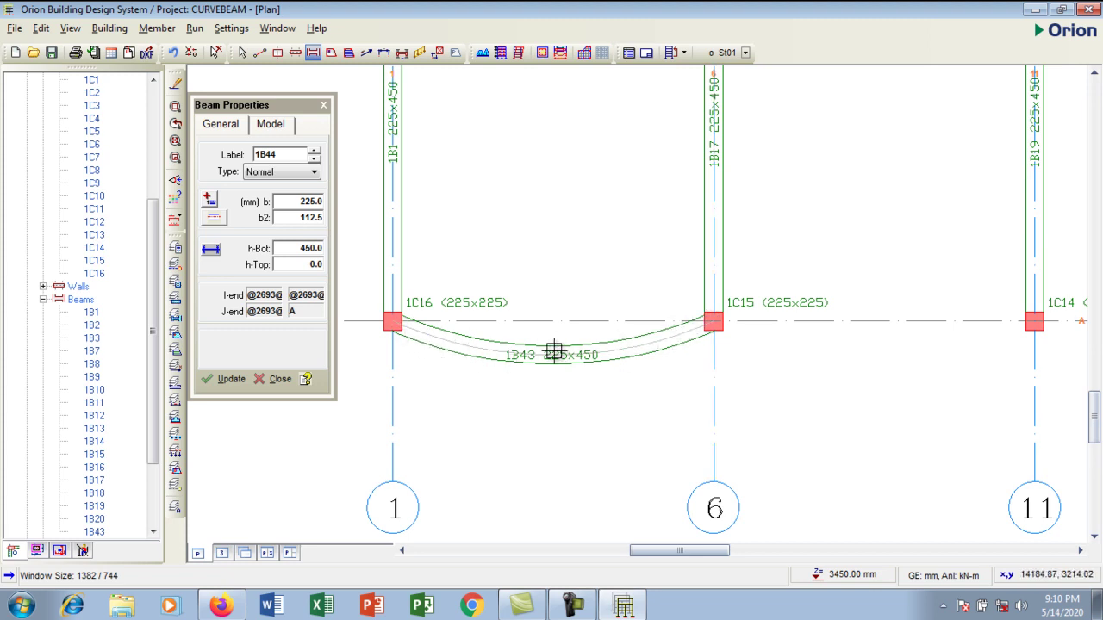
scroll(545, 353, "down", 1)
scroll(754, 345, "down", 1)
middle_click_drag(761, 345, 592, 359)
scroll(661, 345, "down", 1)
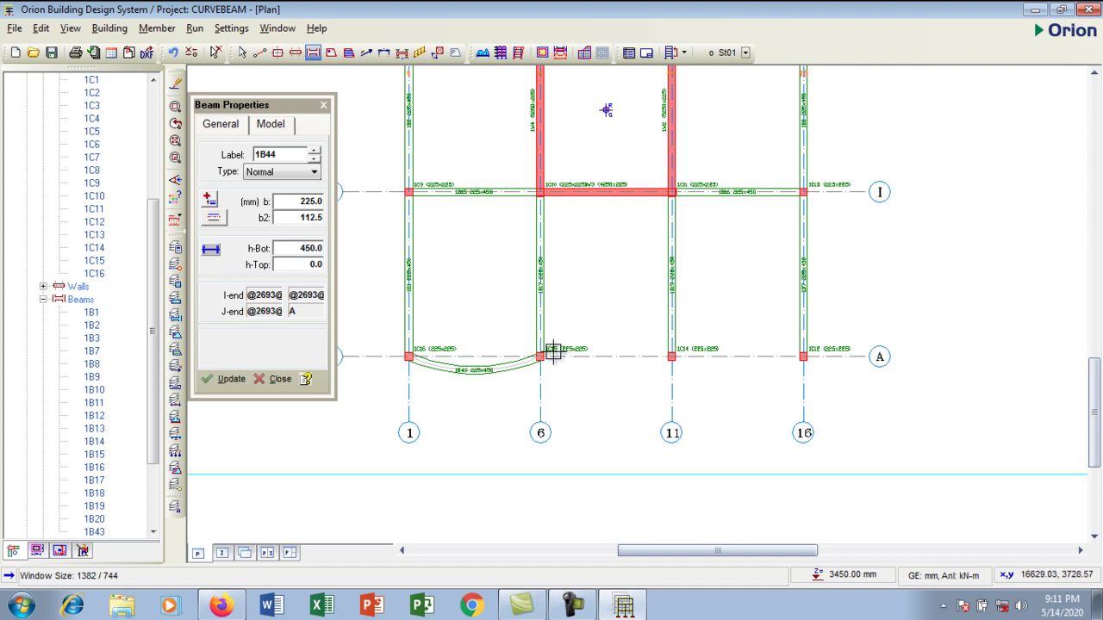
scroll(555, 356, "up", 1)
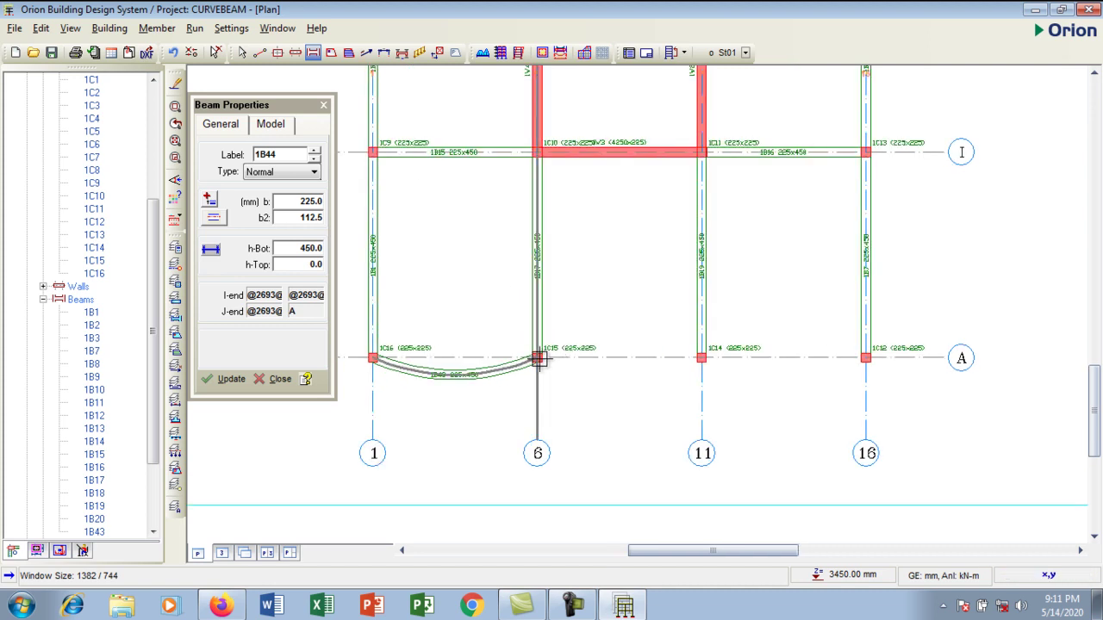
Step: Draw a beam from 6/A to 11/A with radius -5000 and 15 tangent segments
left_click_drag(537, 357, 702, 360)
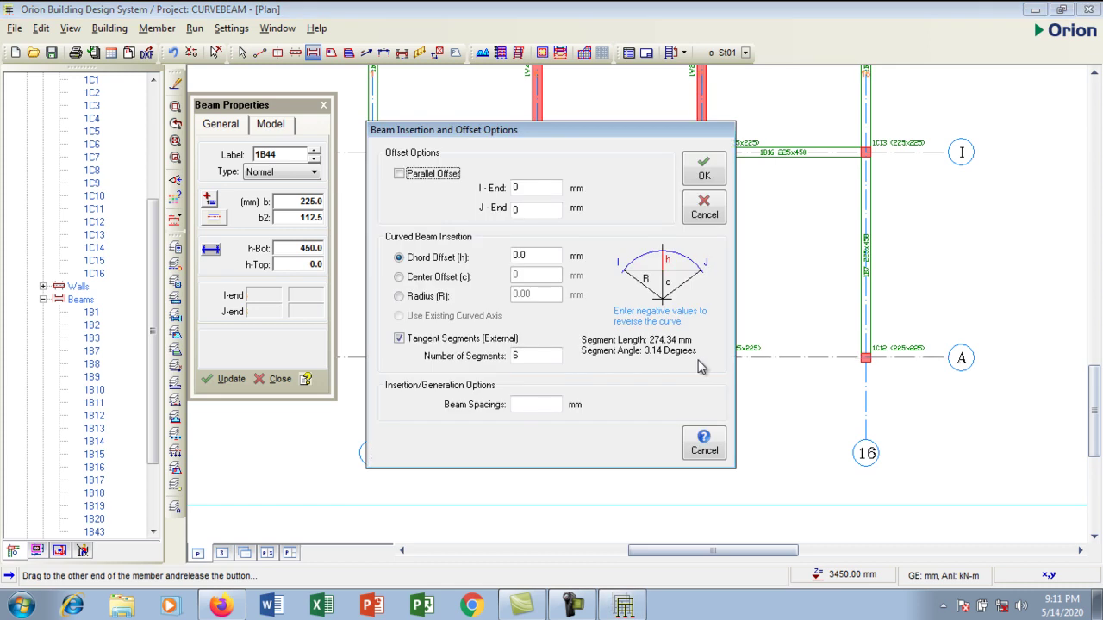
left_click_drag(574, 134, 843, 112)
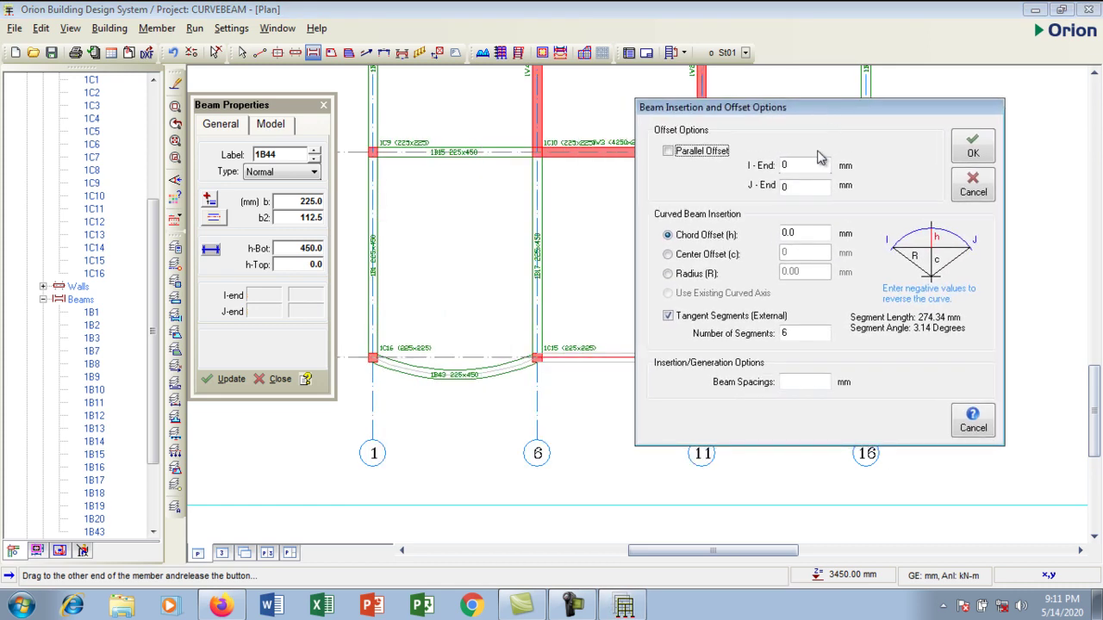
left_click(681, 274)
left_click(805, 271)
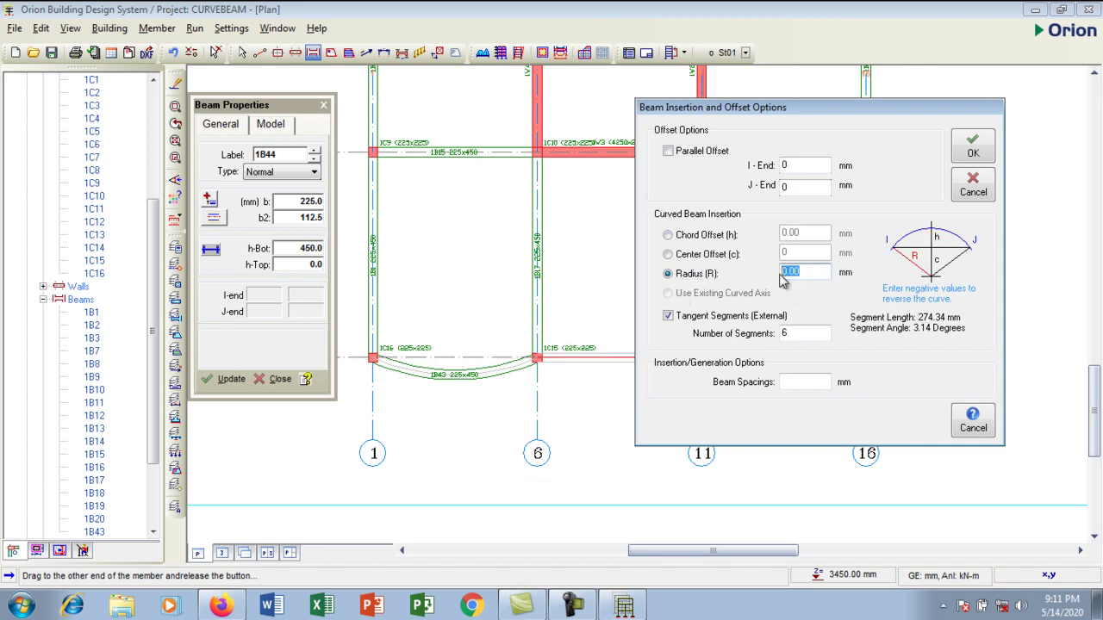
key("BackSpace")
type("-5000")
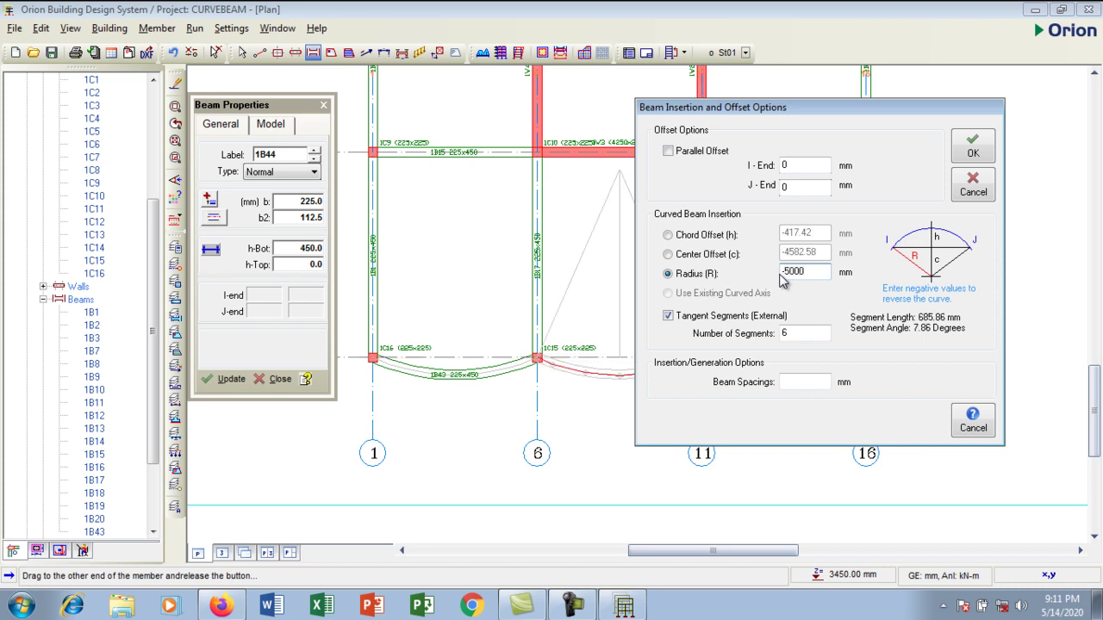
key("Tab")
type("15")
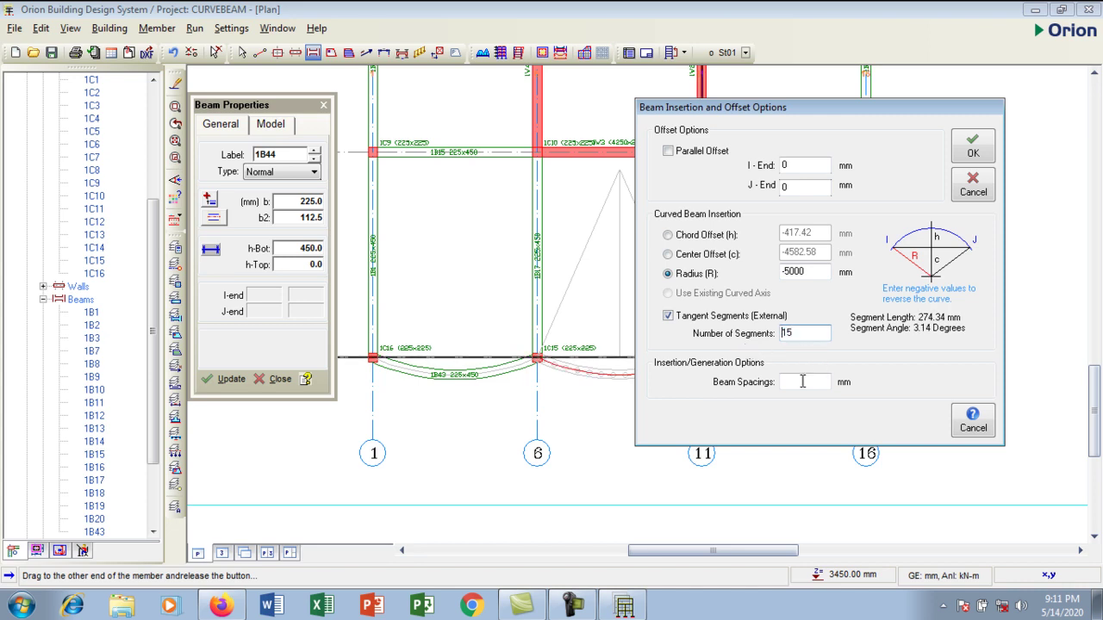
Step: Insert curved beam 1B44 between columns 1C15 and 1C14 and inspect its segments
left_click(973, 145)
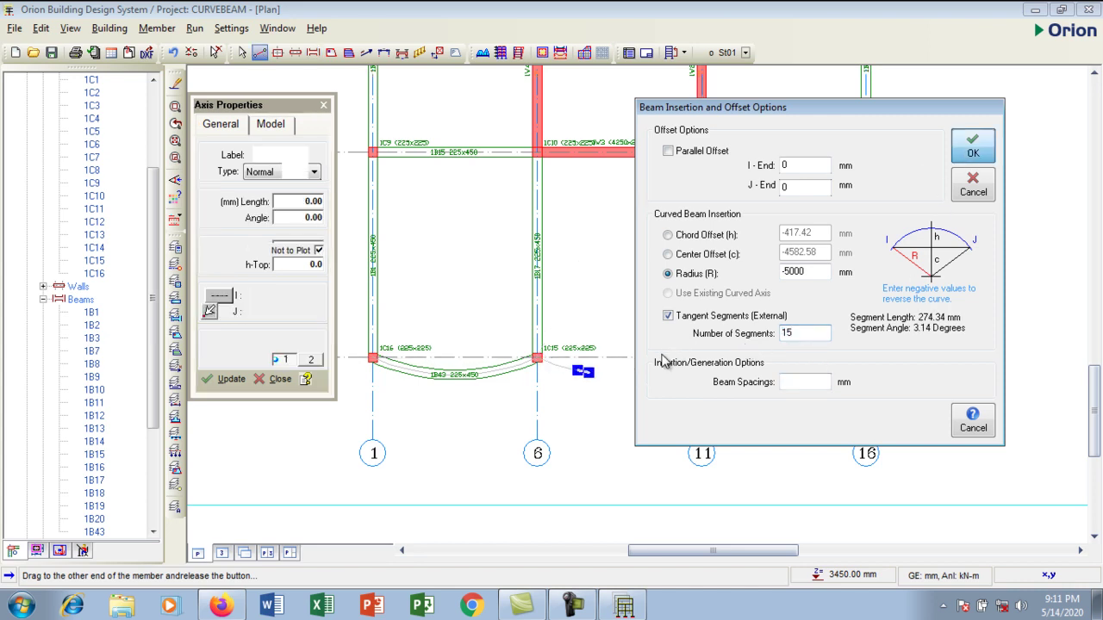
left_click(606, 394)
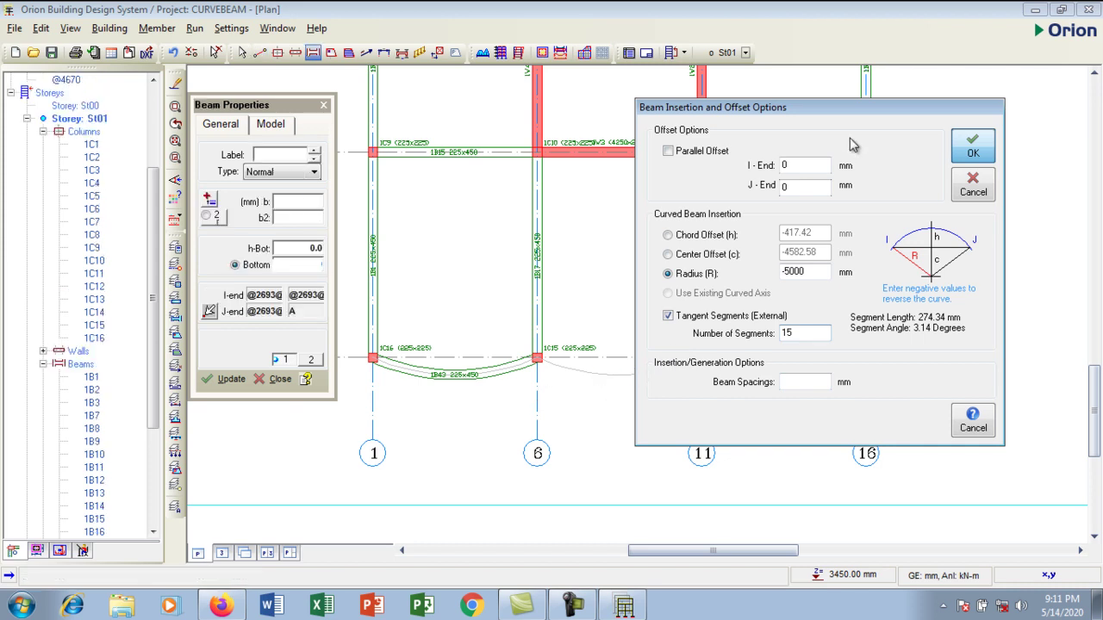
left_click(586, 380)
left_click(598, 384)
left_click(608, 388)
left_click(615, 386)
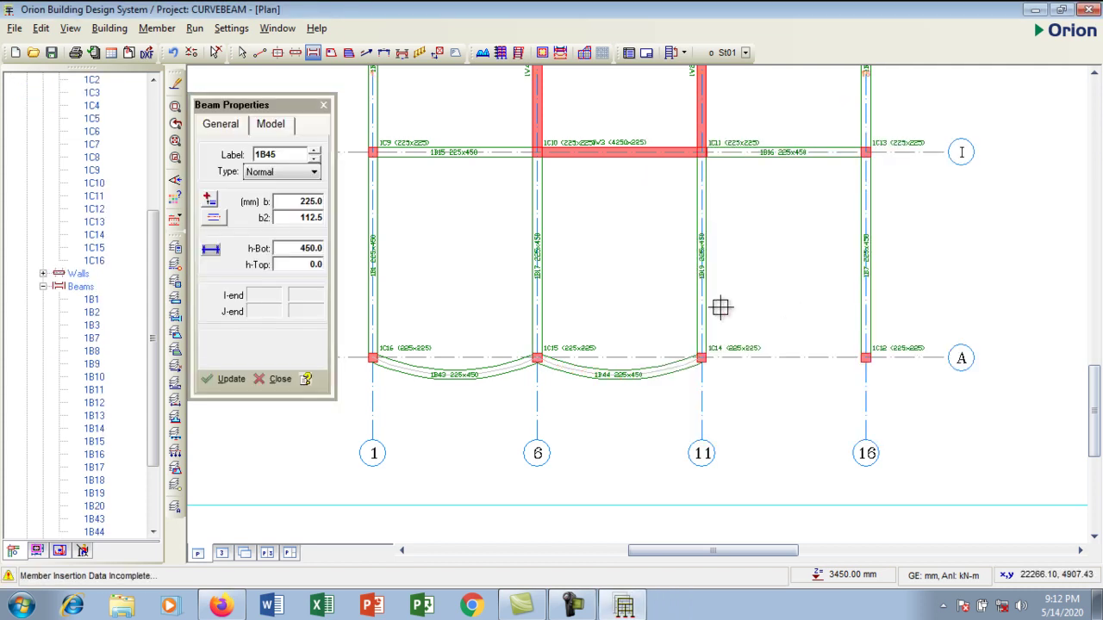
Step: Start a beam from column 1C14 to 1C12 and set its curve radius to -5000
middle_click_drag(626, 388, 552, 331)
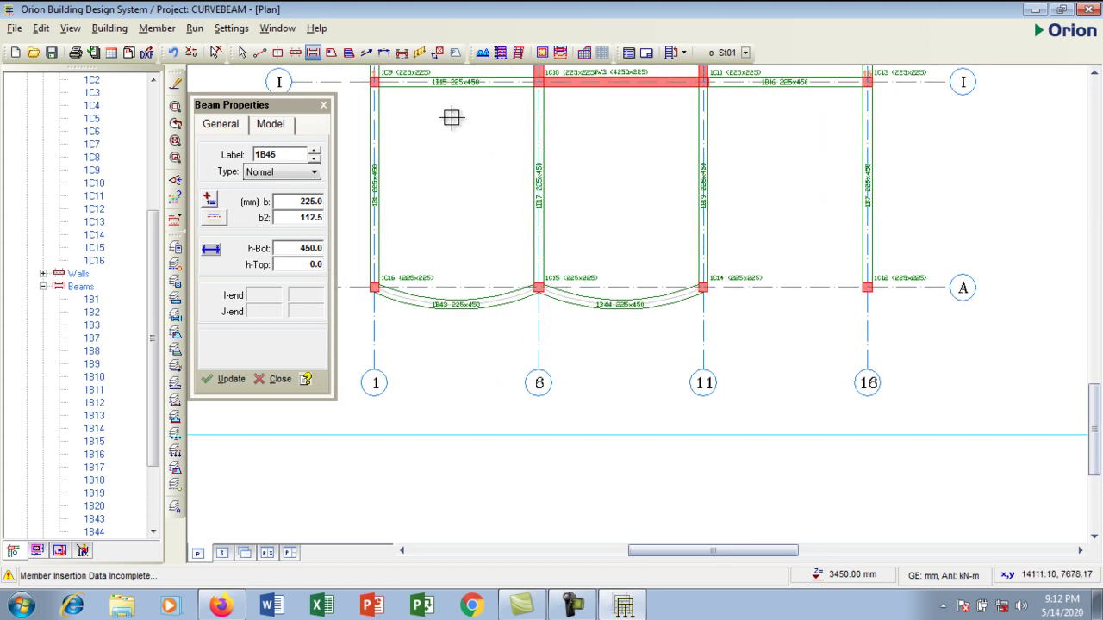
scroll(792, 299, "up", 1)
middle_click_drag(791, 301, 671, 311)
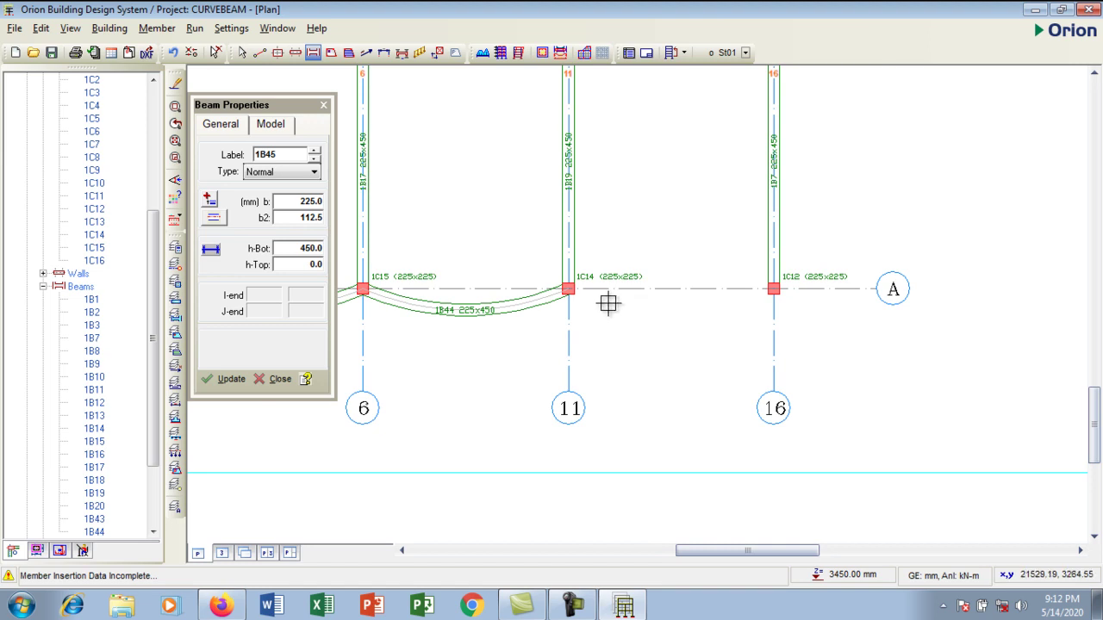
left_click_drag(568, 290, 776, 291)
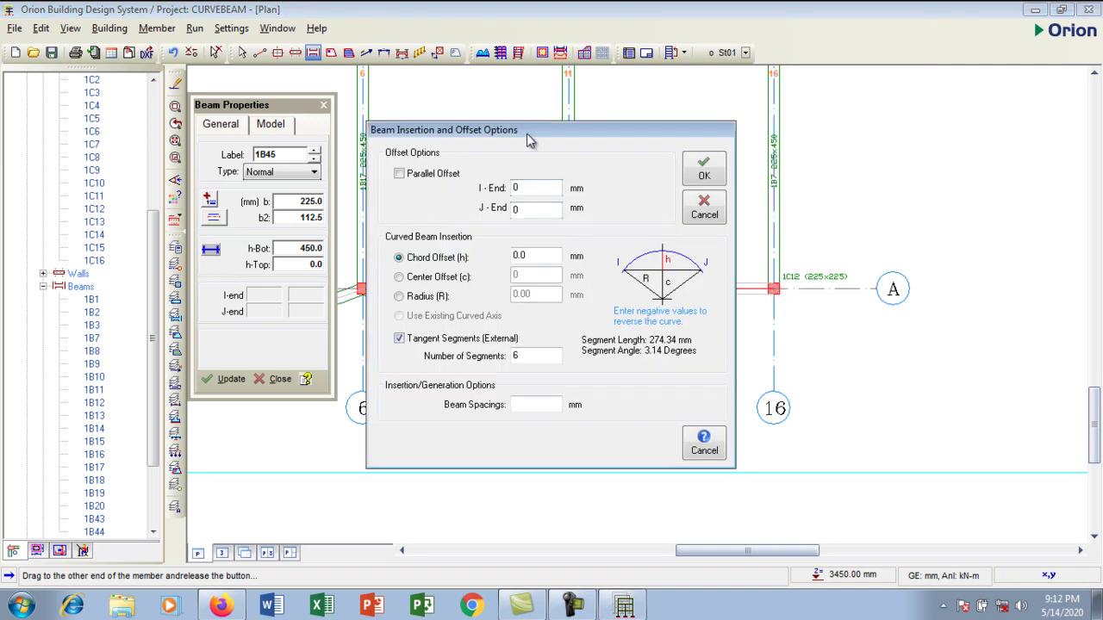
left_click_drag(529, 140, 614, 133)
left_click(485, 289)
double_click(624, 285)
key("BackSpace")
type("-5000")
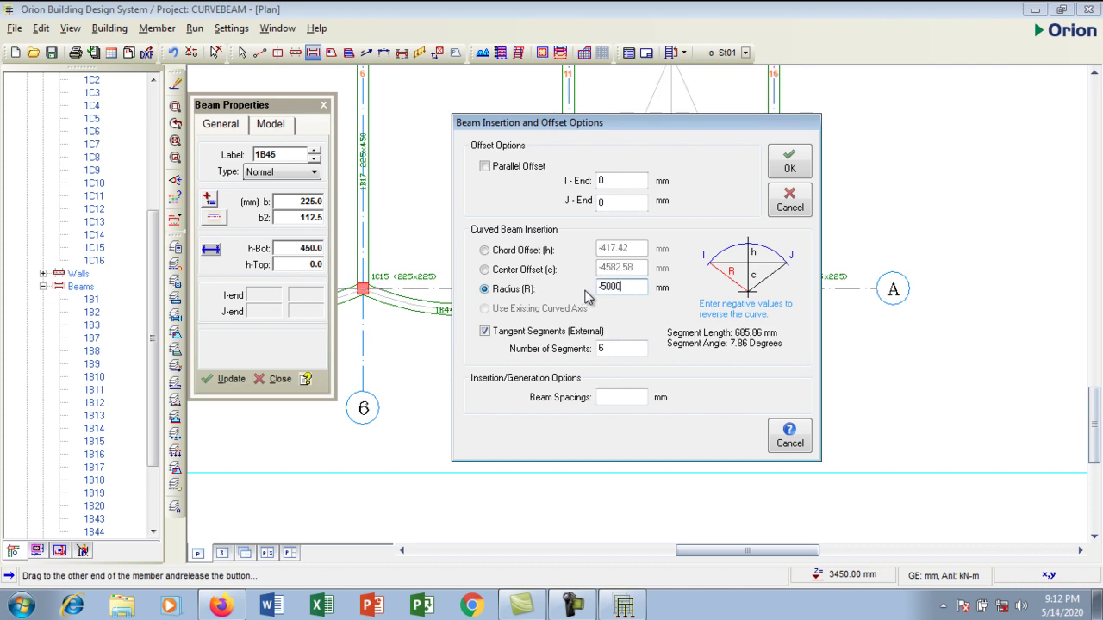
Step: Set 15 tangent segments and create curved beam 1B45 between columns 1C14 and 1C12
double_click(606, 349)
type("15")
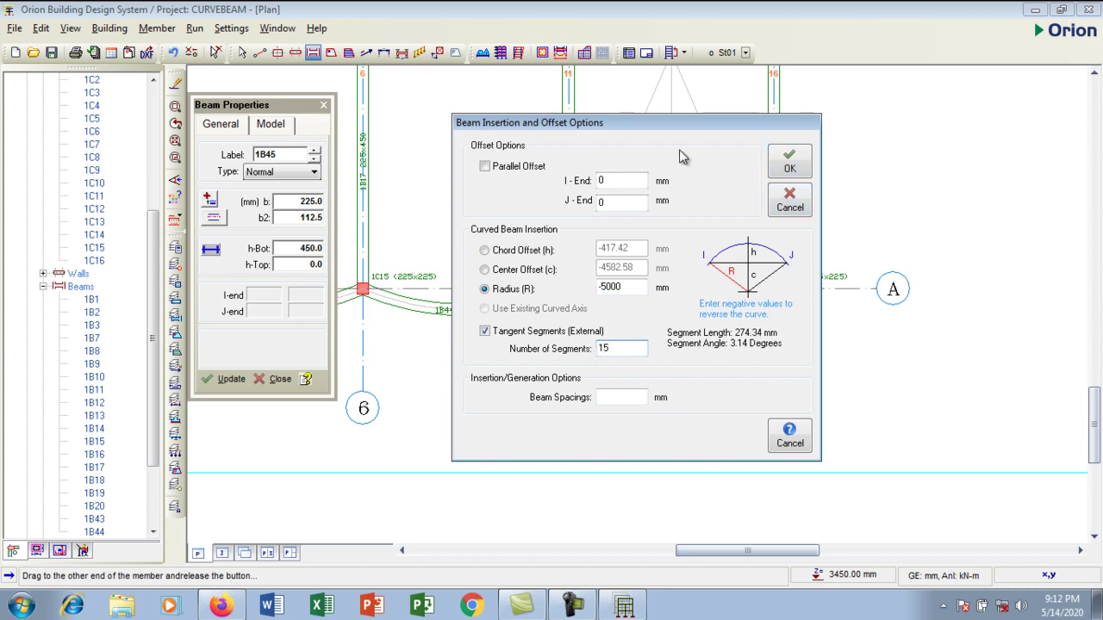
left_click_drag(651, 123, 884, 345)
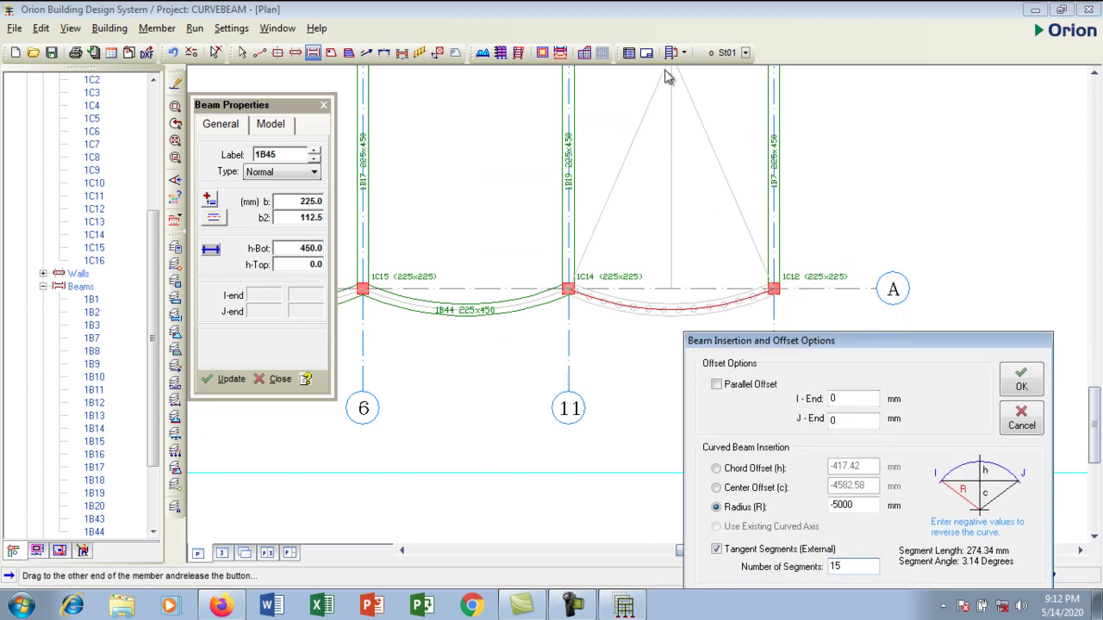
left_click_drag(935, 350, 882, 173)
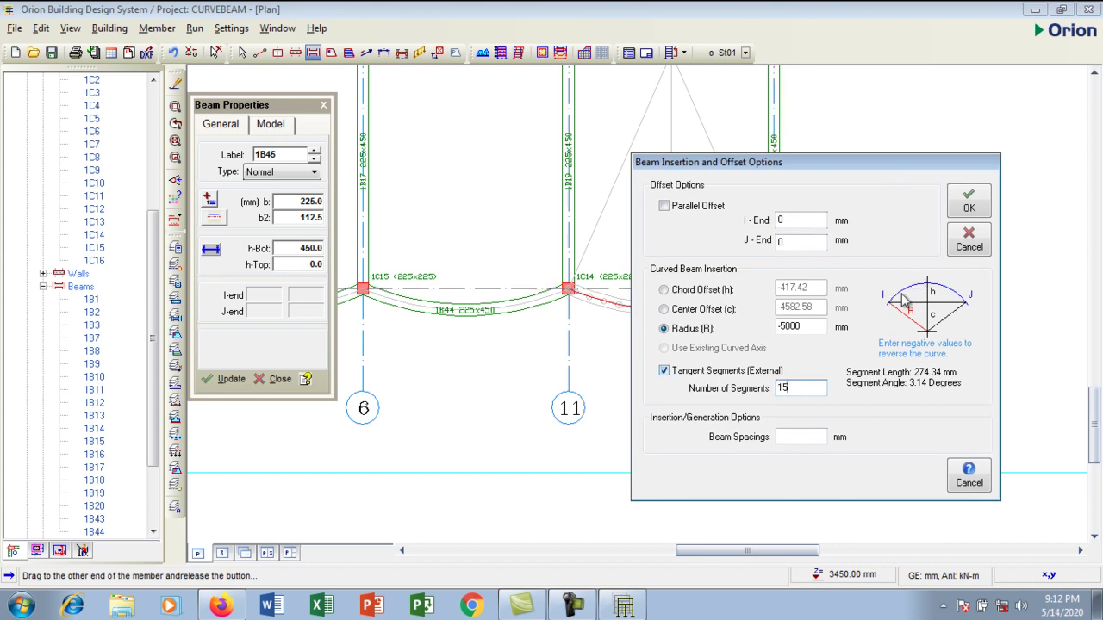
left_click(969, 211)
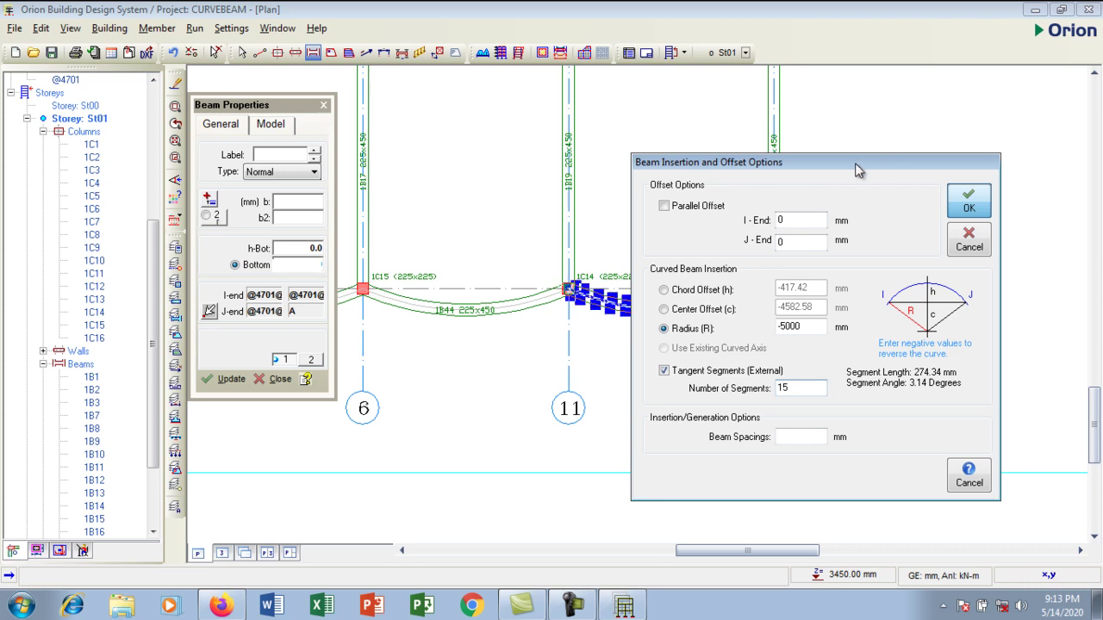
key("Return")
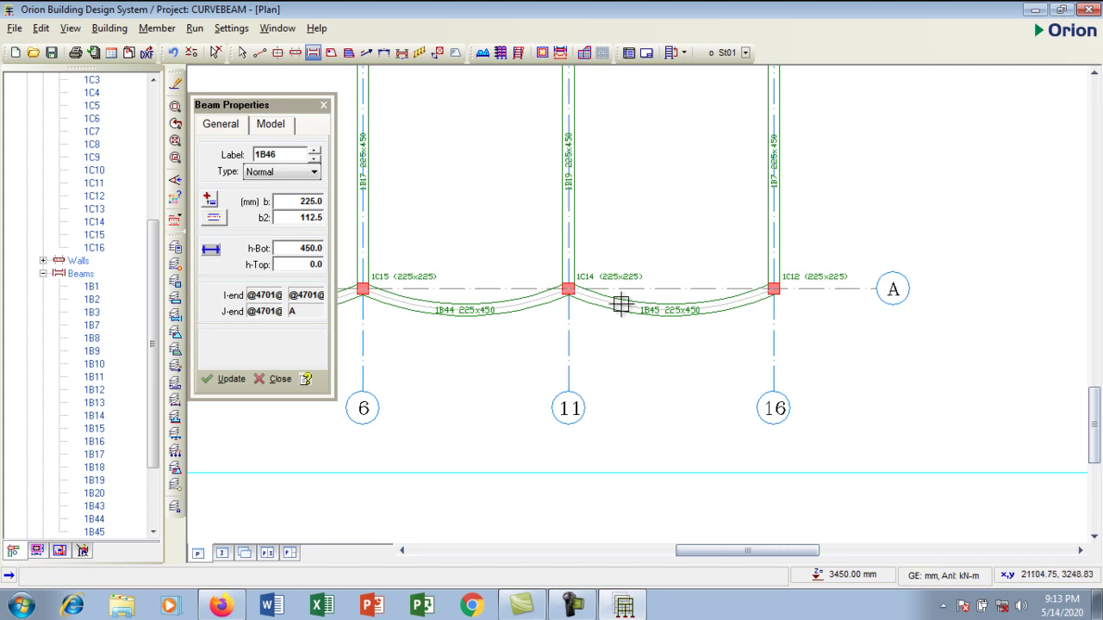
scroll(701, 303, "down", 3)
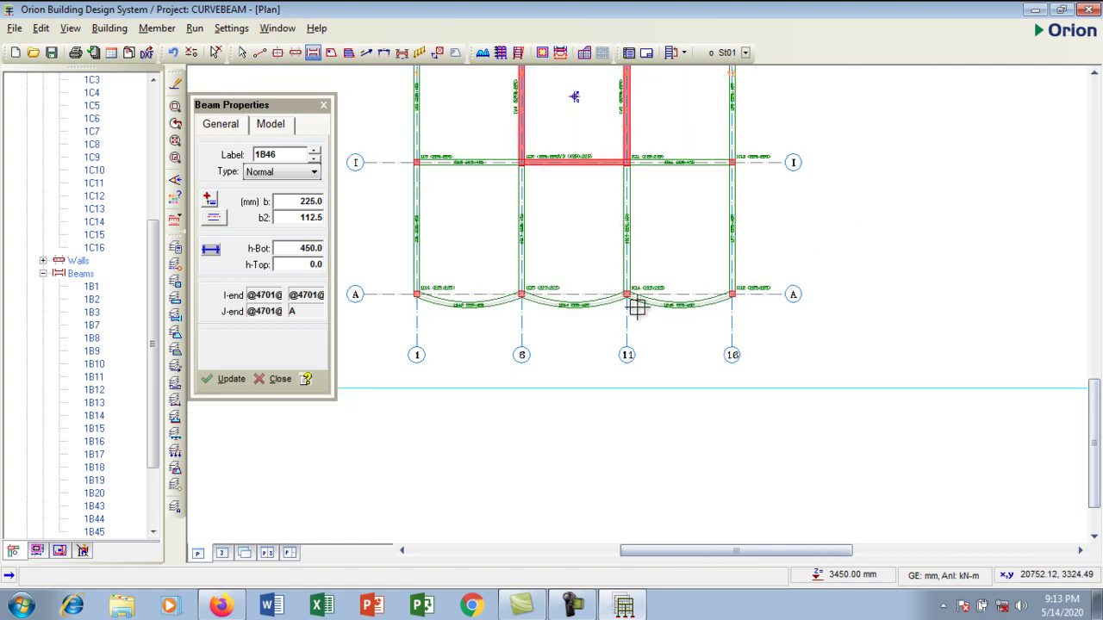
middle_click_drag(594, 316, 623, 340)
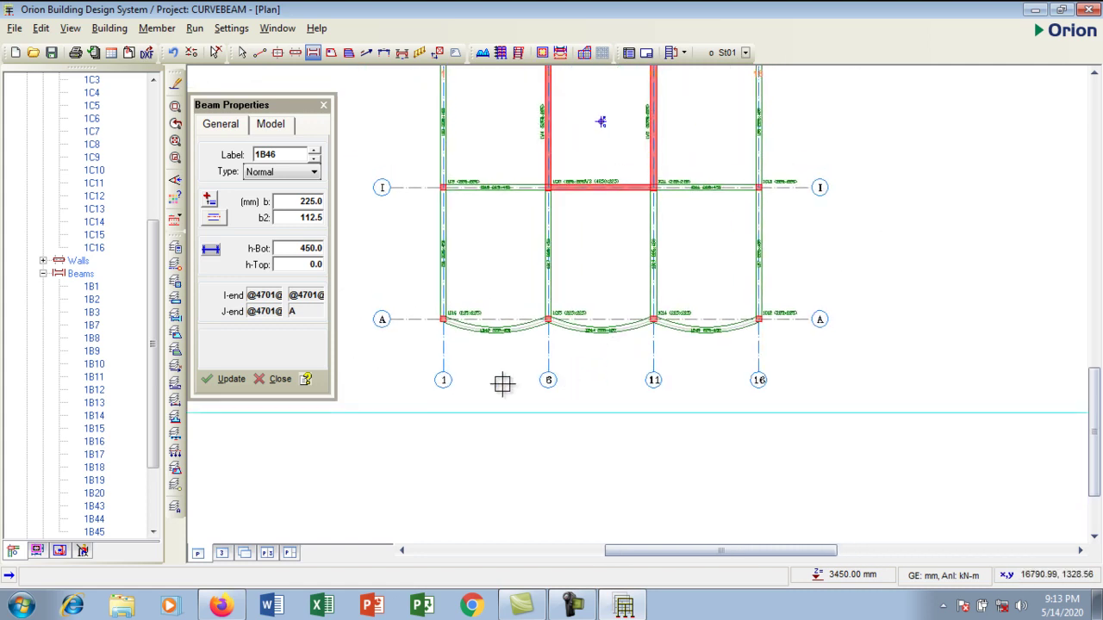
left_click(221, 552)
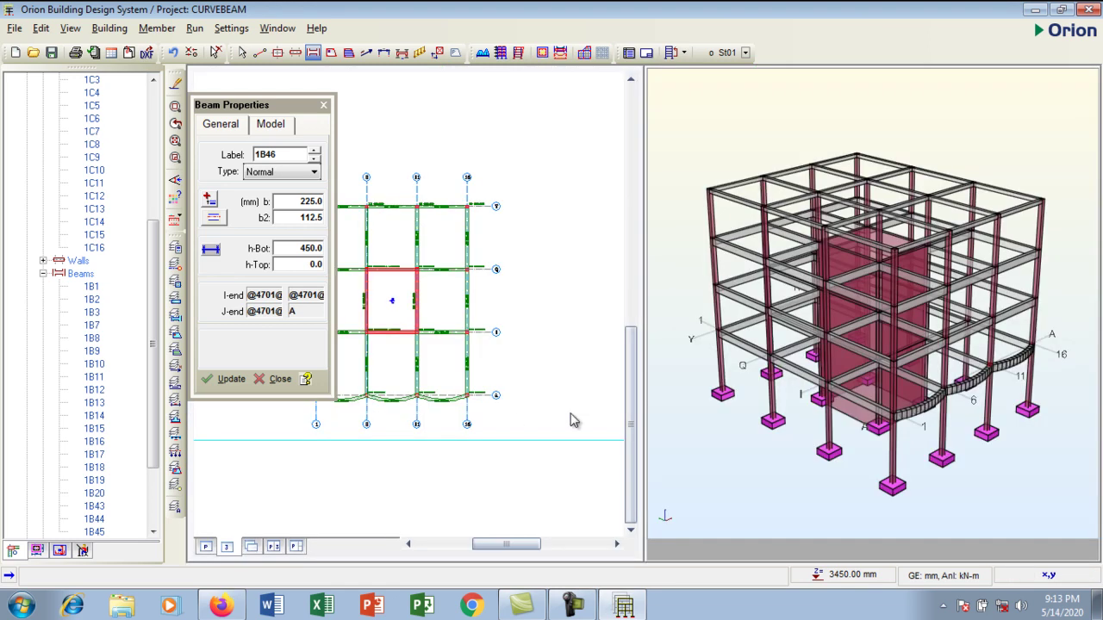
left_click(636, 356)
scroll(596, 358, "up", 5)
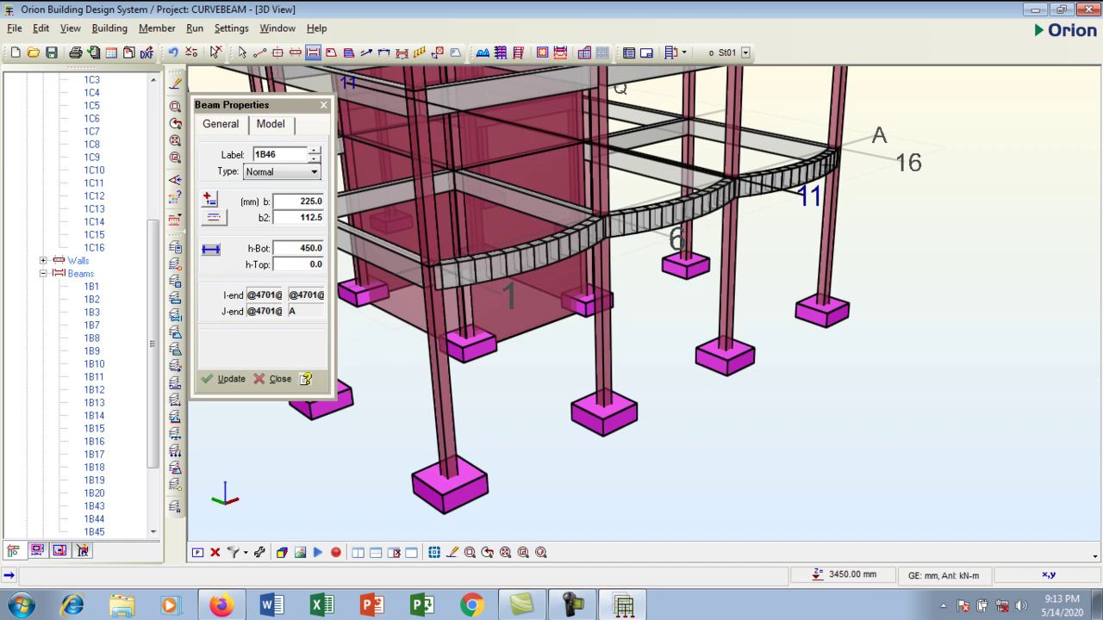
middle_click_drag(712, 293, 631, 398)
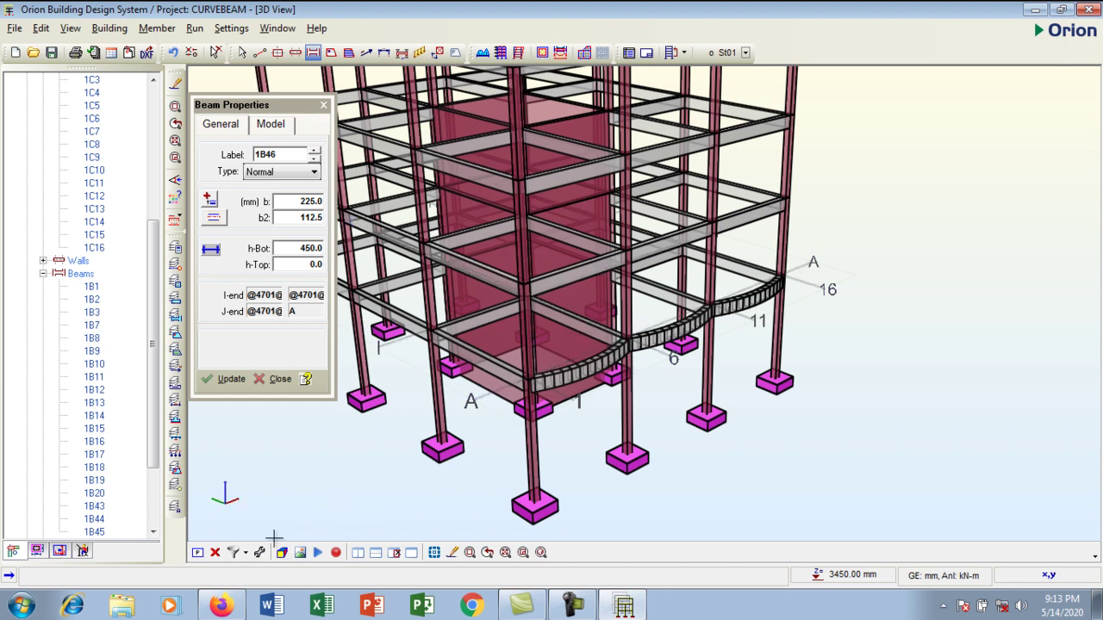
left_click(198, 553)
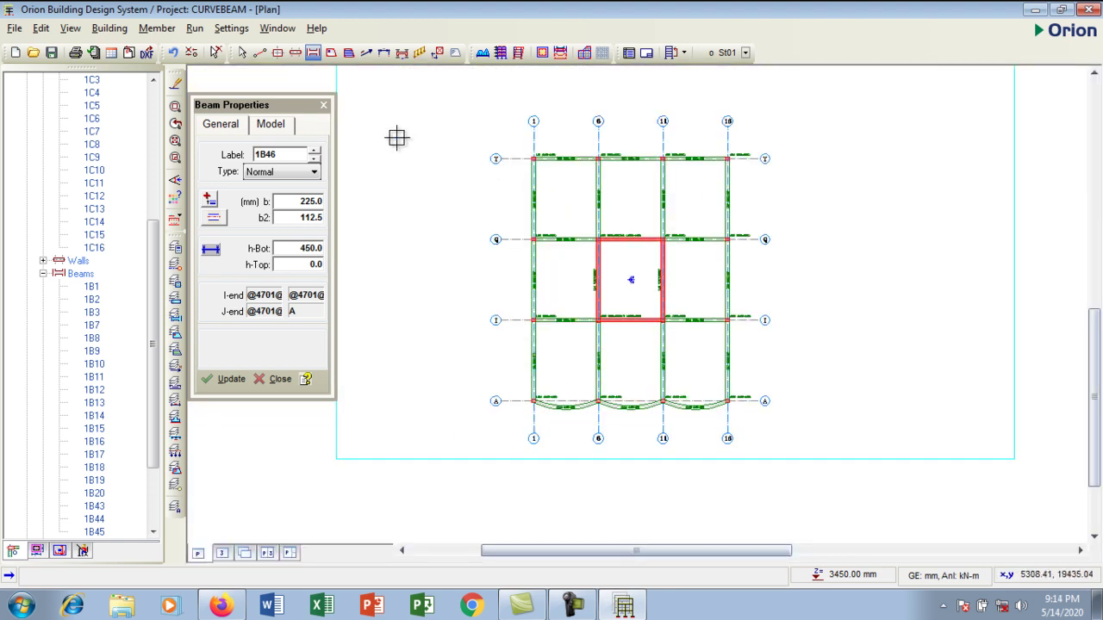
Step: Choose the Slab tool with 150 mm thickness and 25 mm concrete cover
left_click(332, 56)
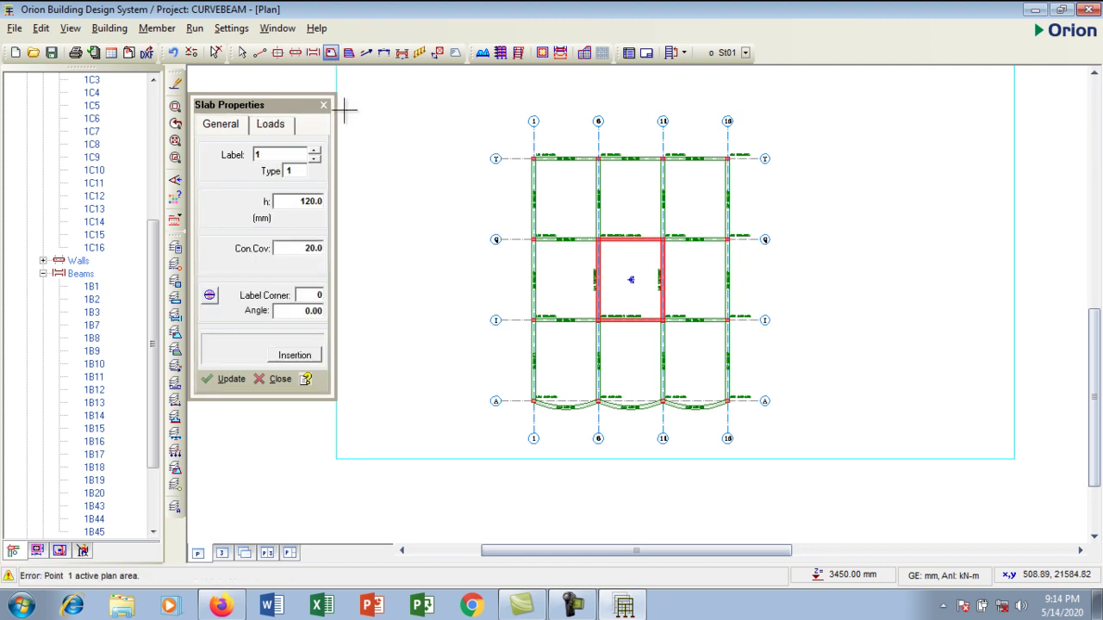
left_click(317, 203)
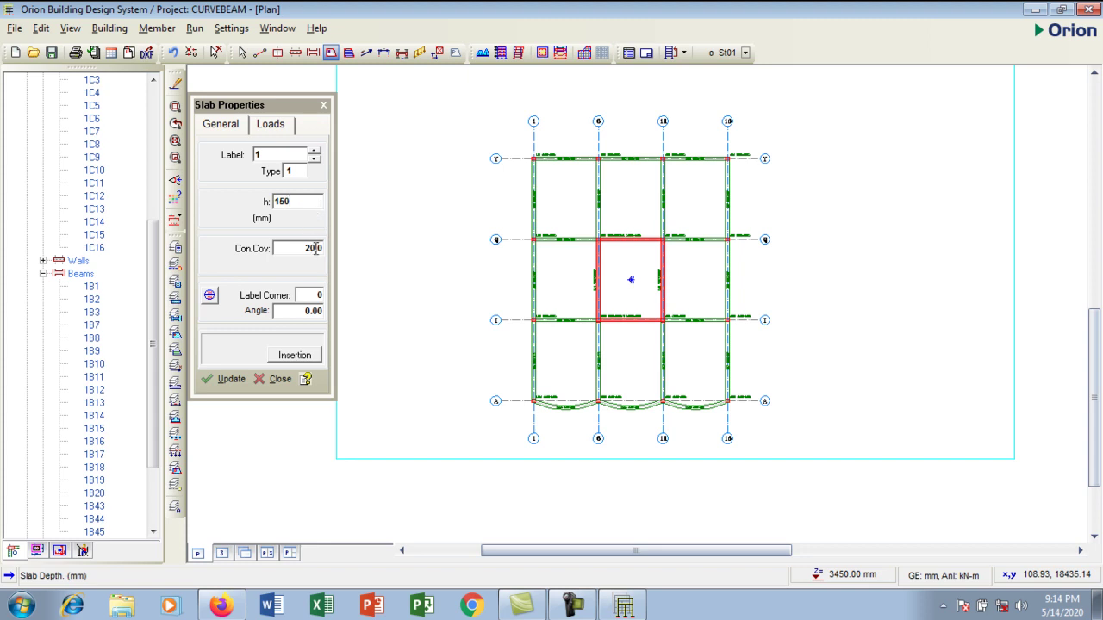
left_click(317, 248)
type("2")
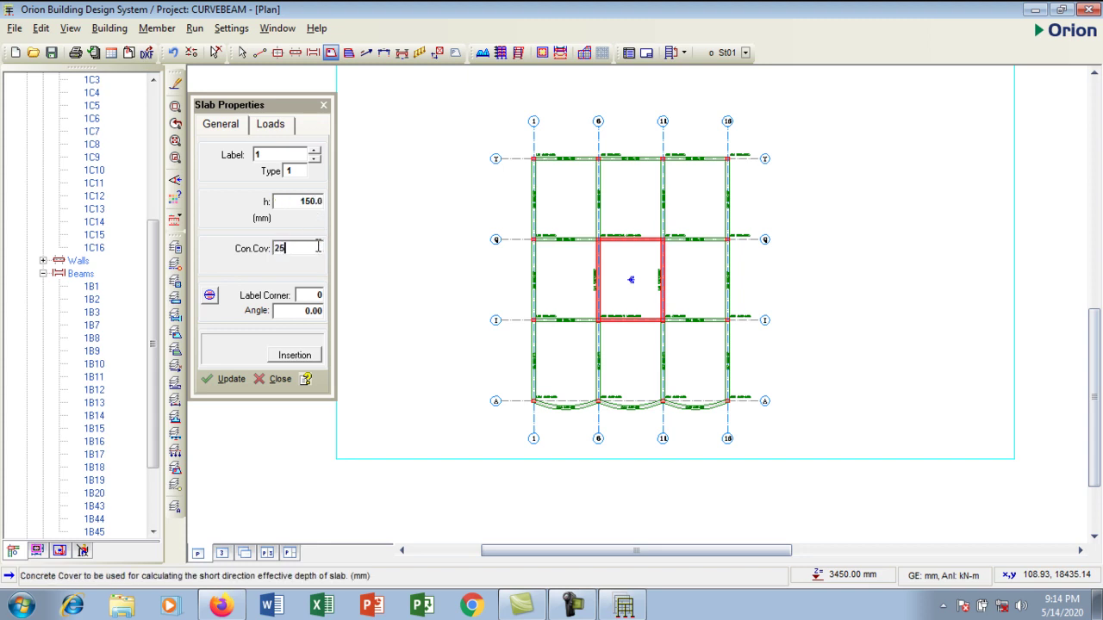
type("5")
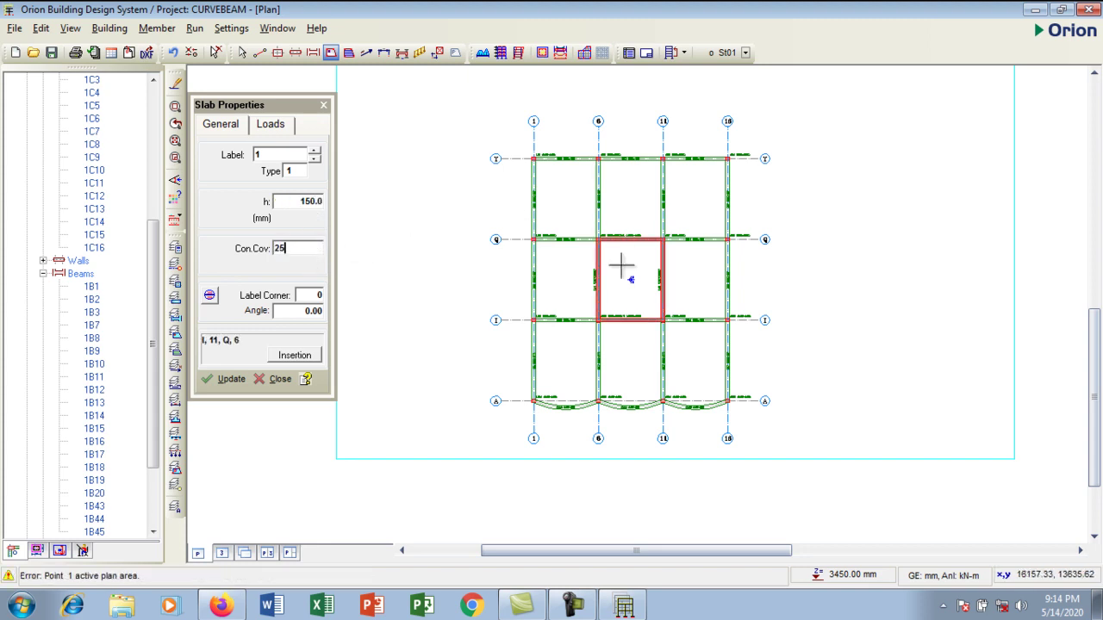
Step: Place slabs 1S1, 1S2 and 1S3 in the three bays between axes I and A
left_click(585, 360)
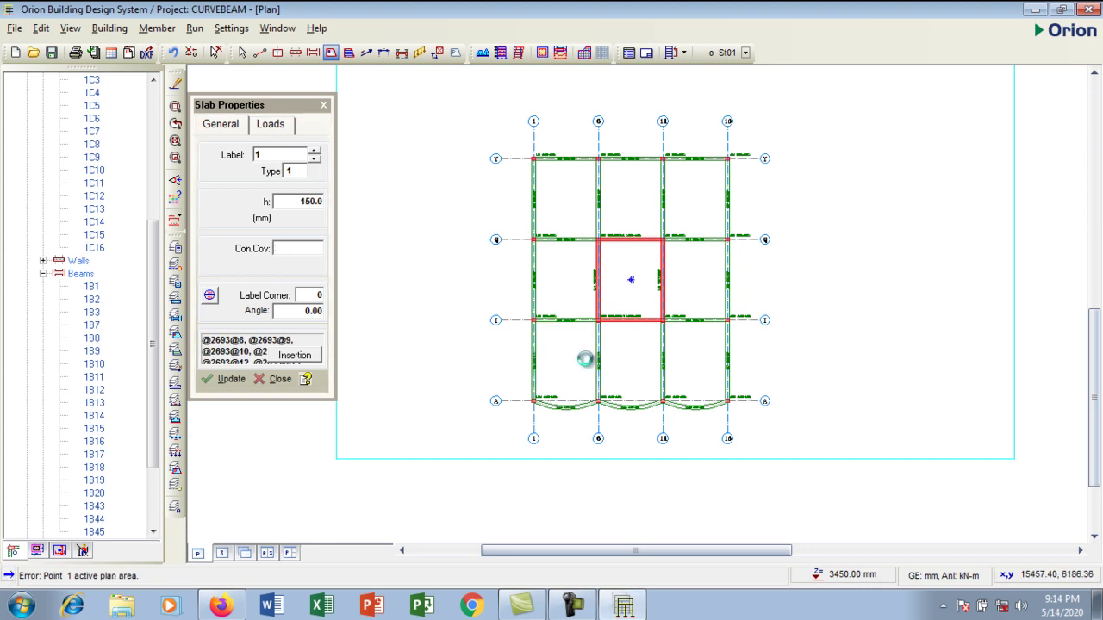
left_click(630, 362)
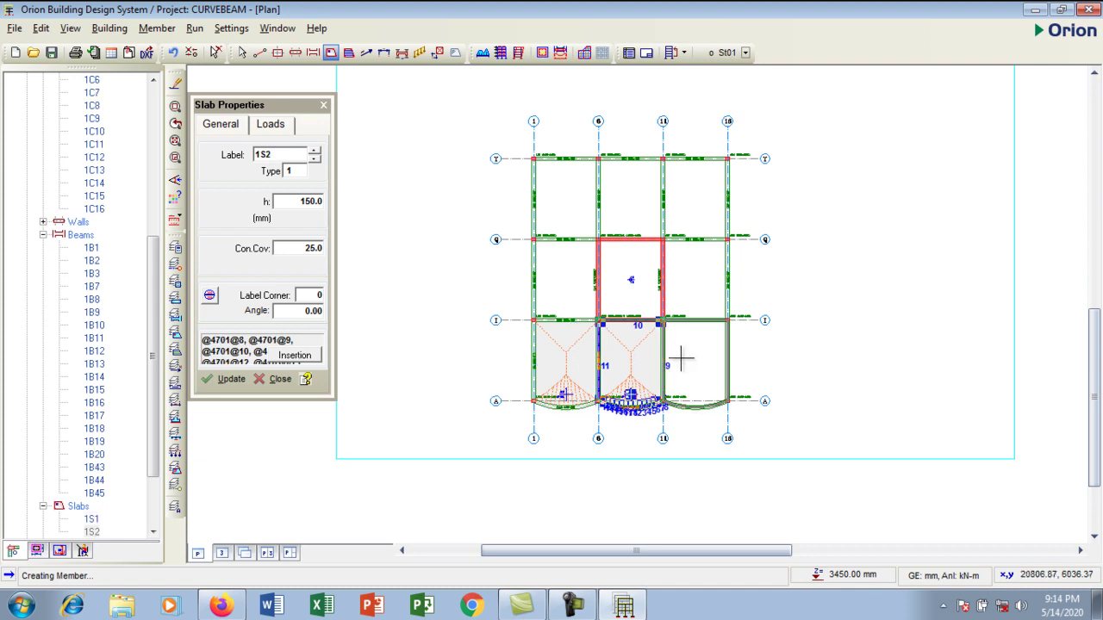
left_click(685, 362)
scroll(663, 407, "up", 2)
scroll(633, 414, "up", 2)
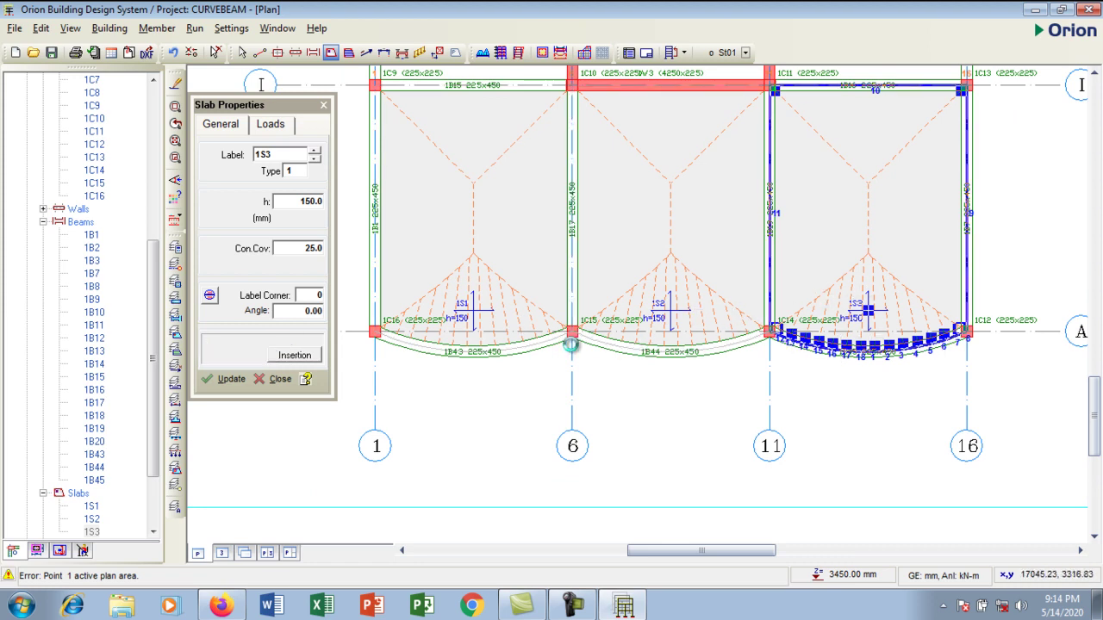
scroll(476, 313, "down", 2)
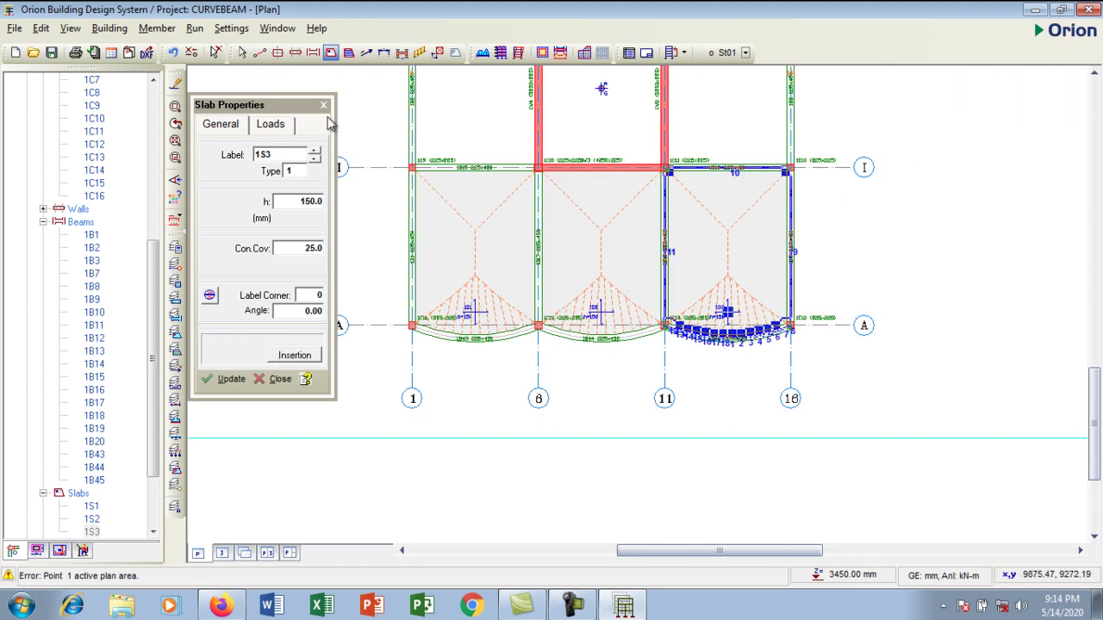
Step: Close Slab Properties and show a 3D view beside the plan
left_click(323, 106)
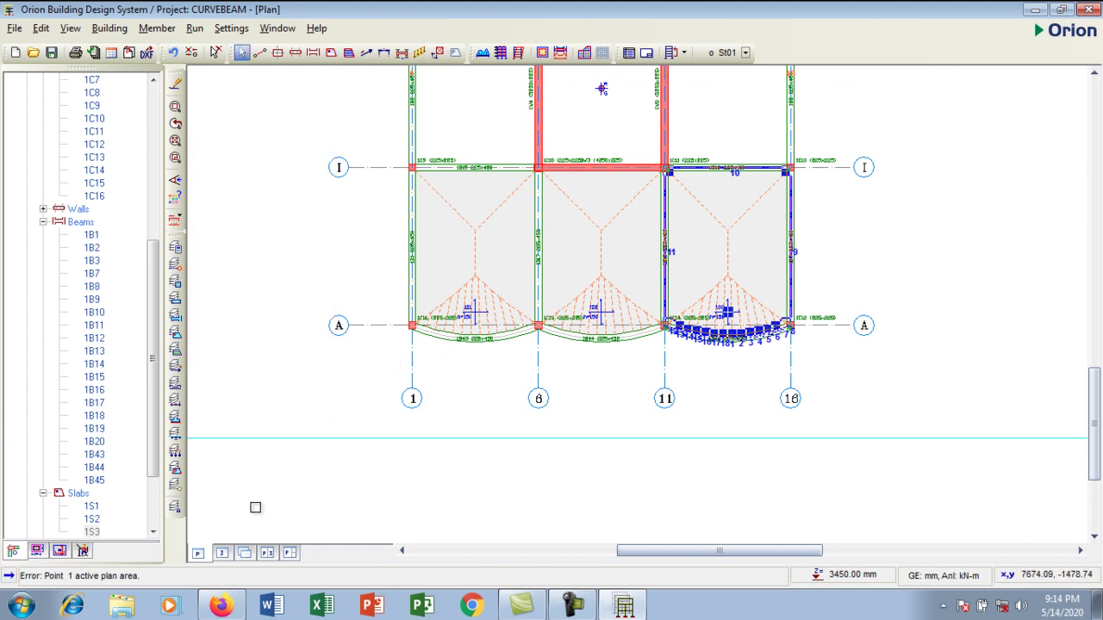
middle_click_drag(483, 353, 457, 383)
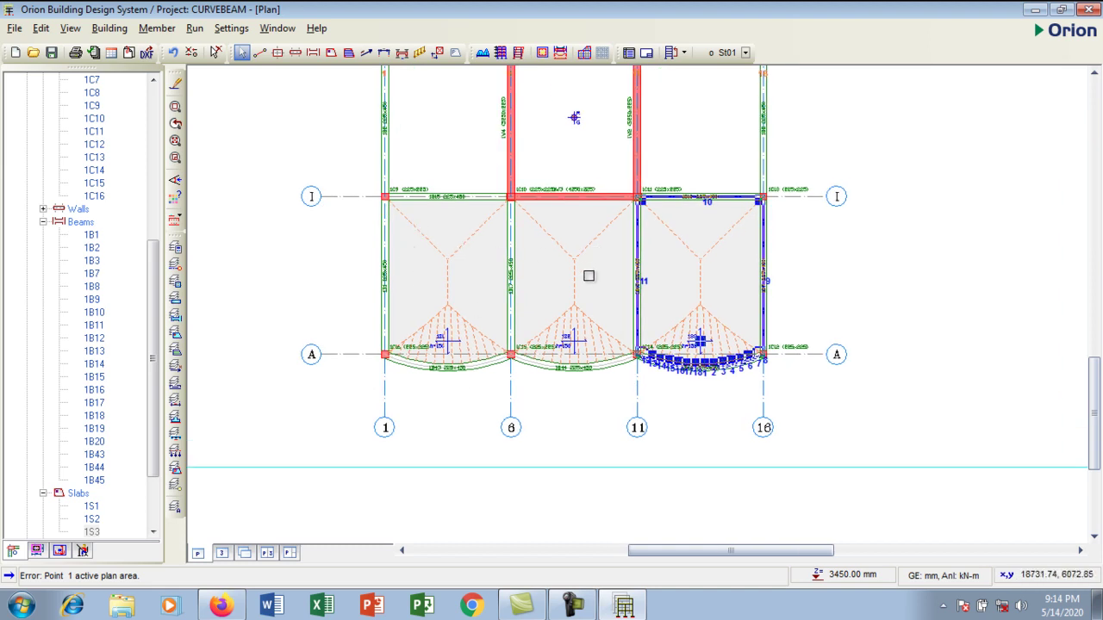
mouse_move(443, 298)
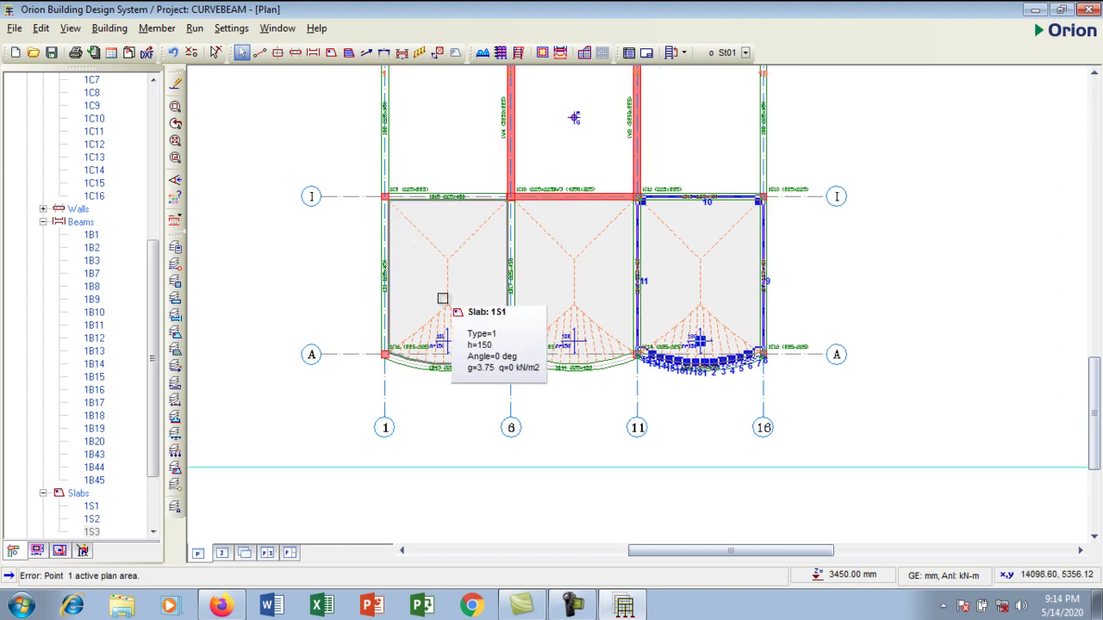
left_click(223, 554)
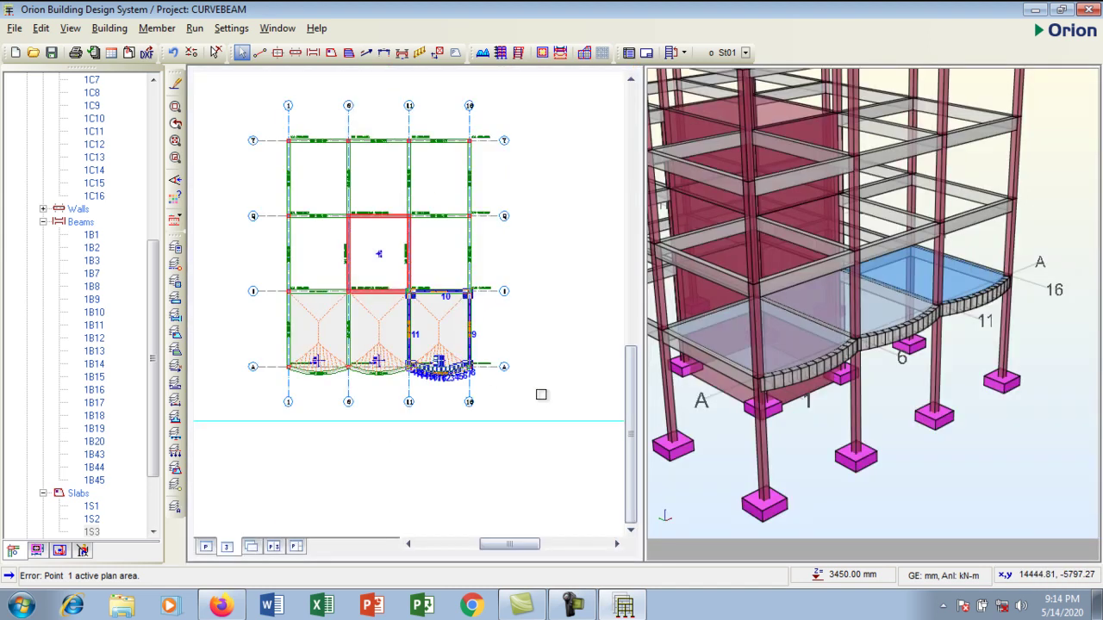
Step: Zoom and pan the 3D view to frame the whole building with its curved-edged slabs along axis A
scroll(679, 320, "up", 4)
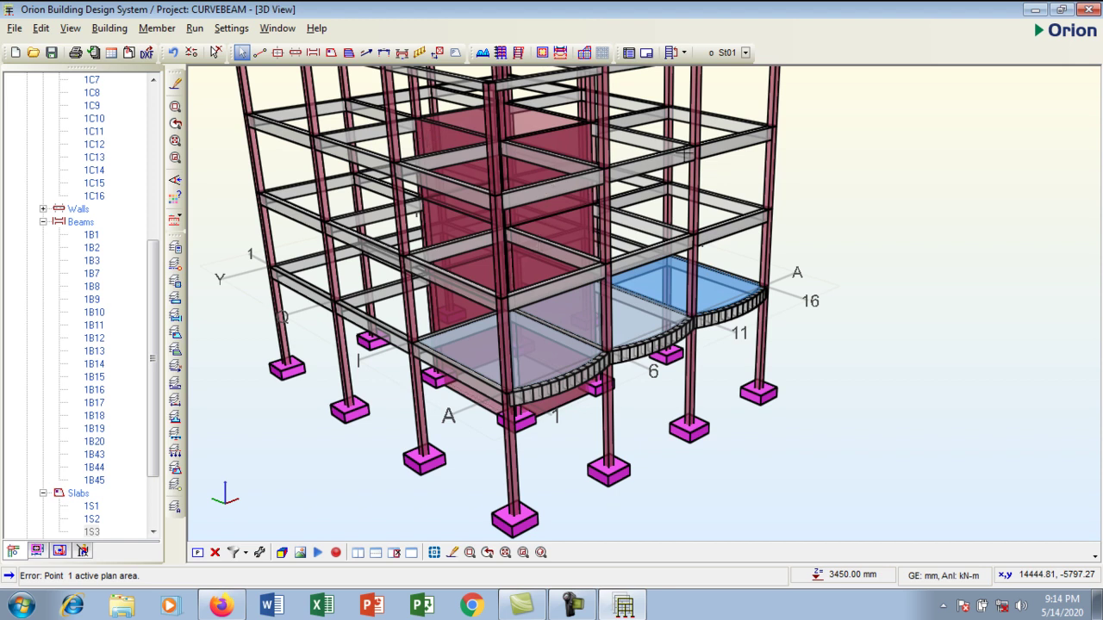
middle_click_drag(567, 356, 559, 372)
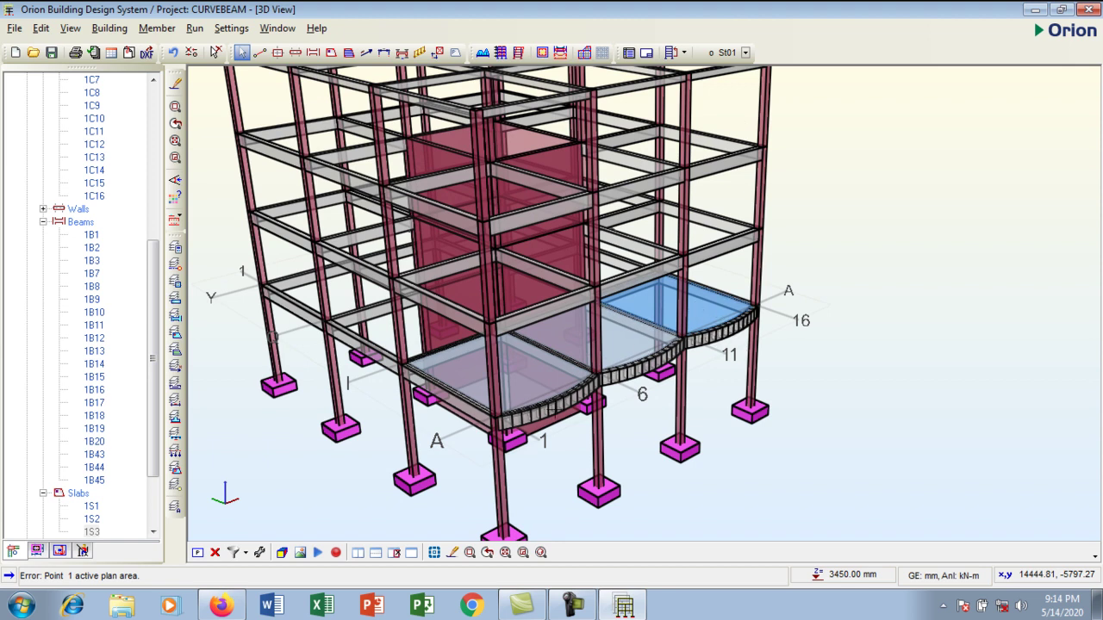
mouse_move(482, 418)
middle_mouse_down()
mouse_move(456, 388)
mouse_move(482, 418)
mouse_move(543, 441)
mouse_move(493, 440)
middle_mouse_up()
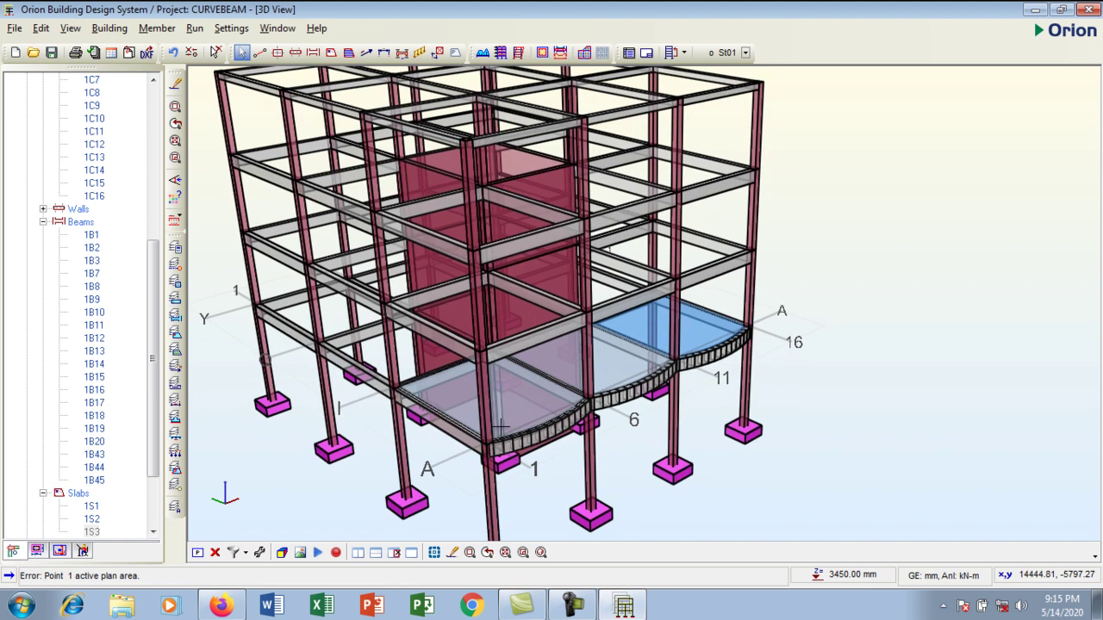
scroll(504, 431, "down", 3)
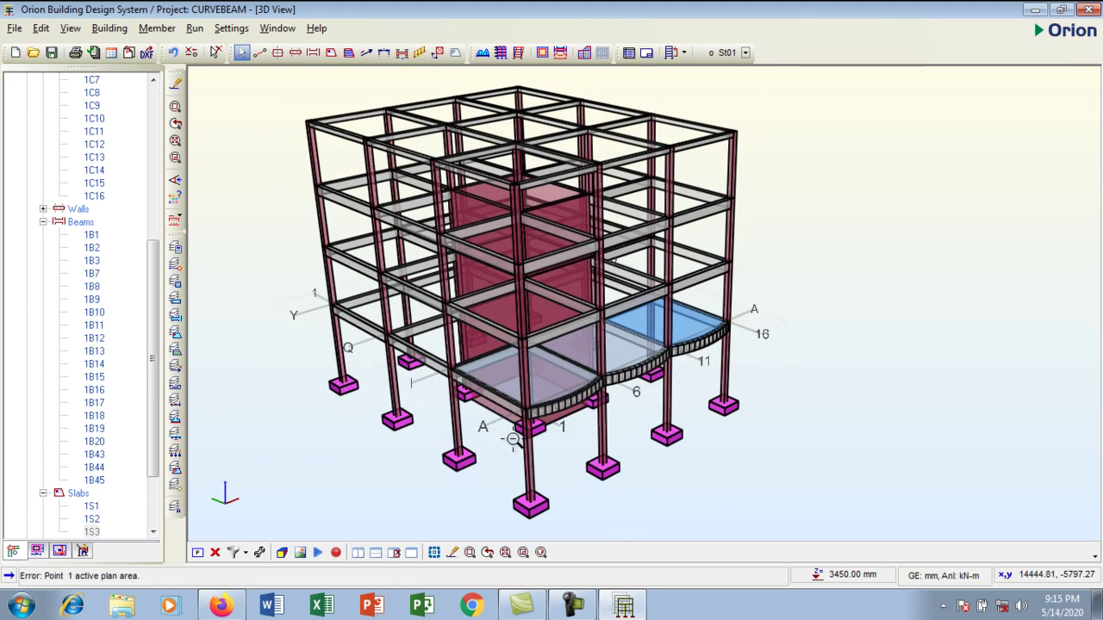
middle_click_drag(538, 428, 281, 291)
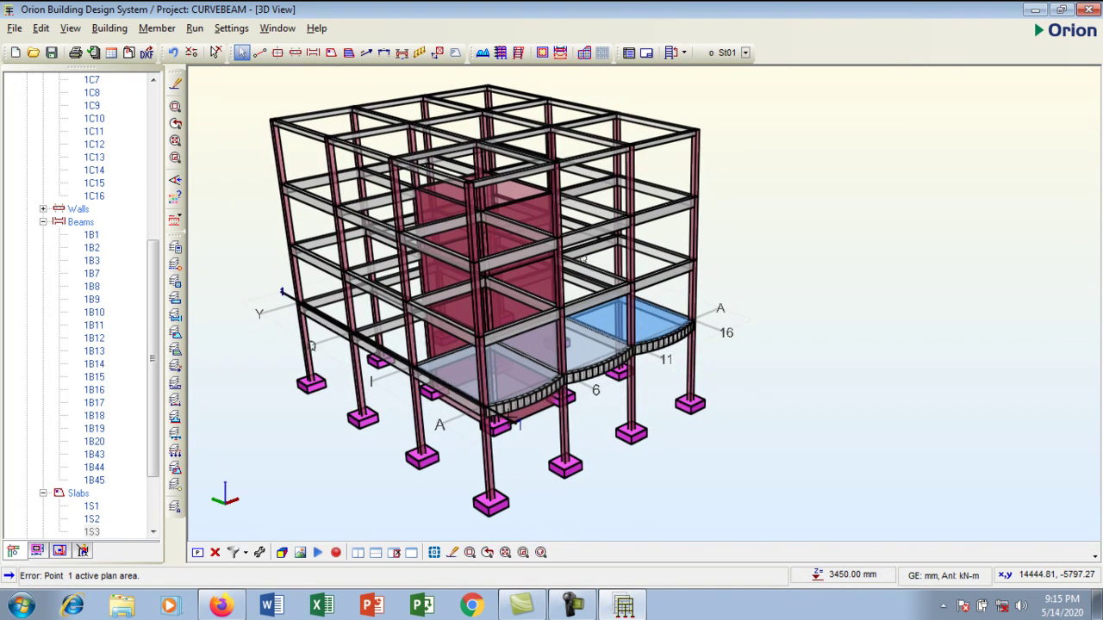